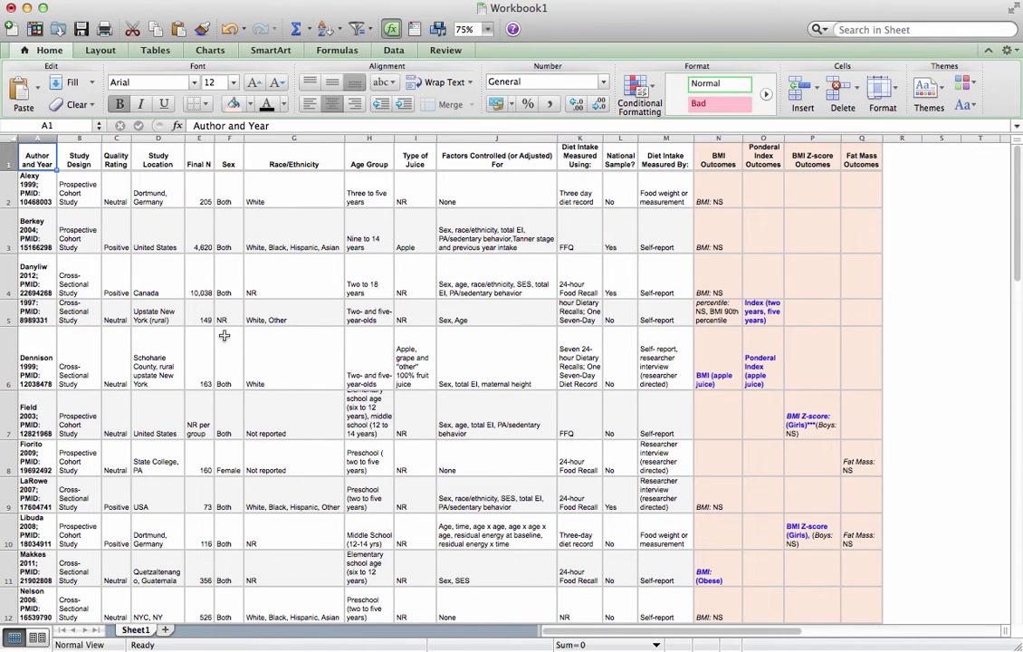
Step: Sort the whole table by the Study Design column in ascending order, expanding the selection to include all columns
{"action": "left_click", "coordinate": [81, 159]}
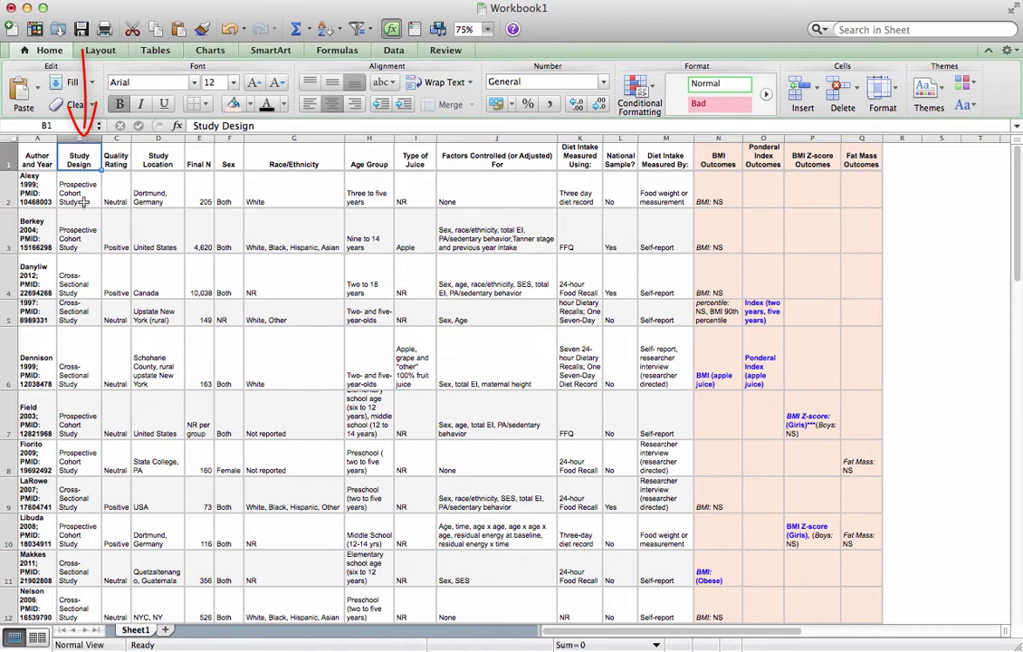
{"action": "scroll", "coordinate": [77, 294], "scroll_direction": "down", "scroll_amount": 8}
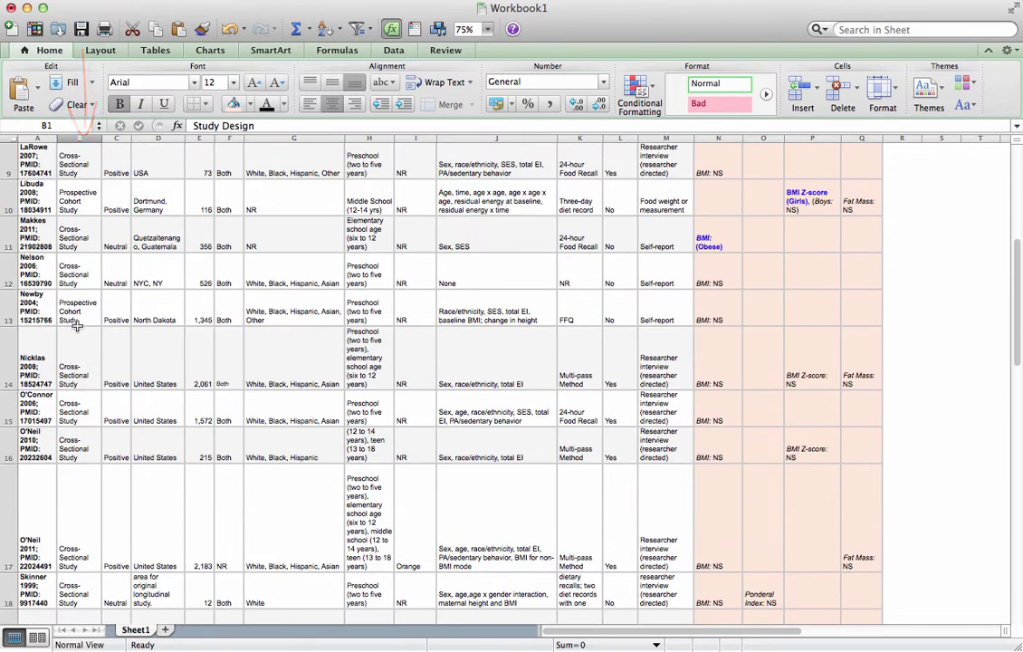
{"action": "scroll", "coordinate": [77, 326], "scroll_direction": "up", "scroll_amount": 8}
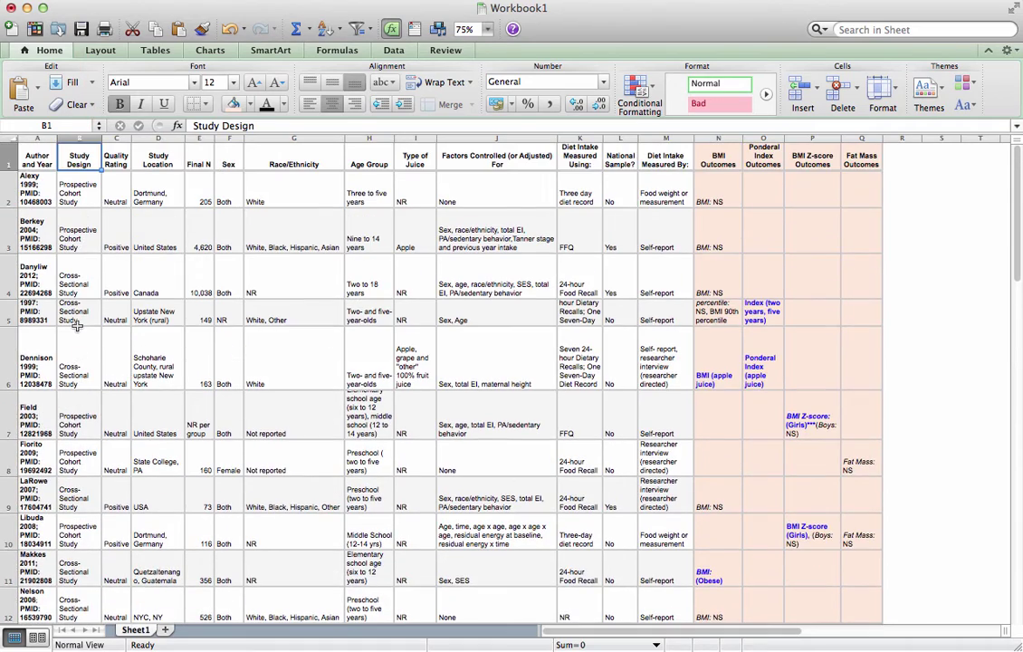
{"action": "scroll", "coordinate": [77, 316], "scroll_direction": "down", "scroll_amount": 10}
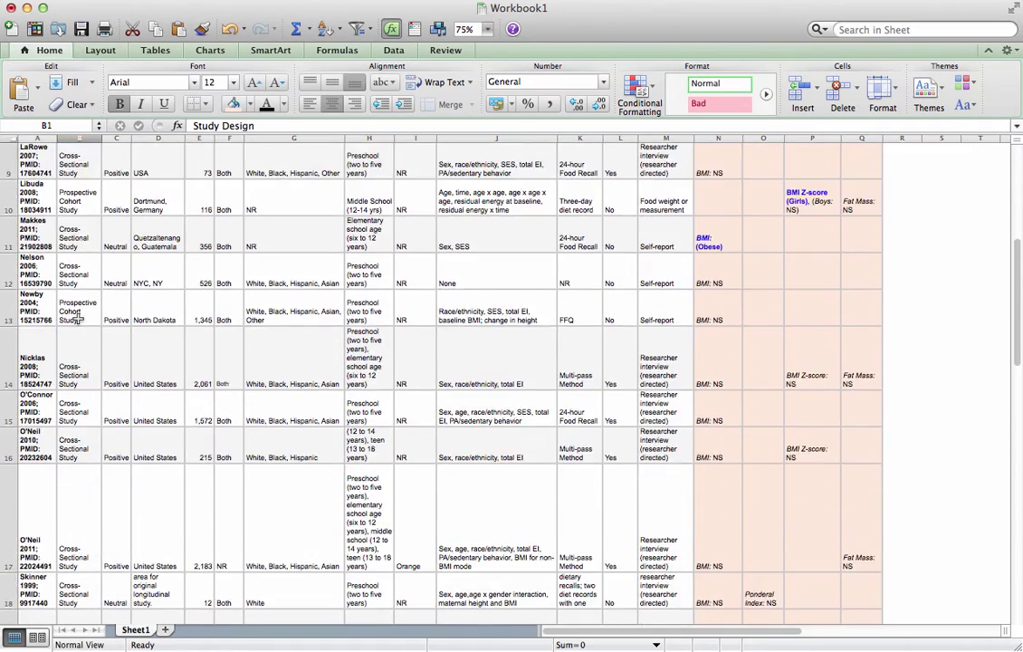
{"action": "scroll", "coordinate": [77, 317], "scroll_direction": "up", "scroll_amount": 10}
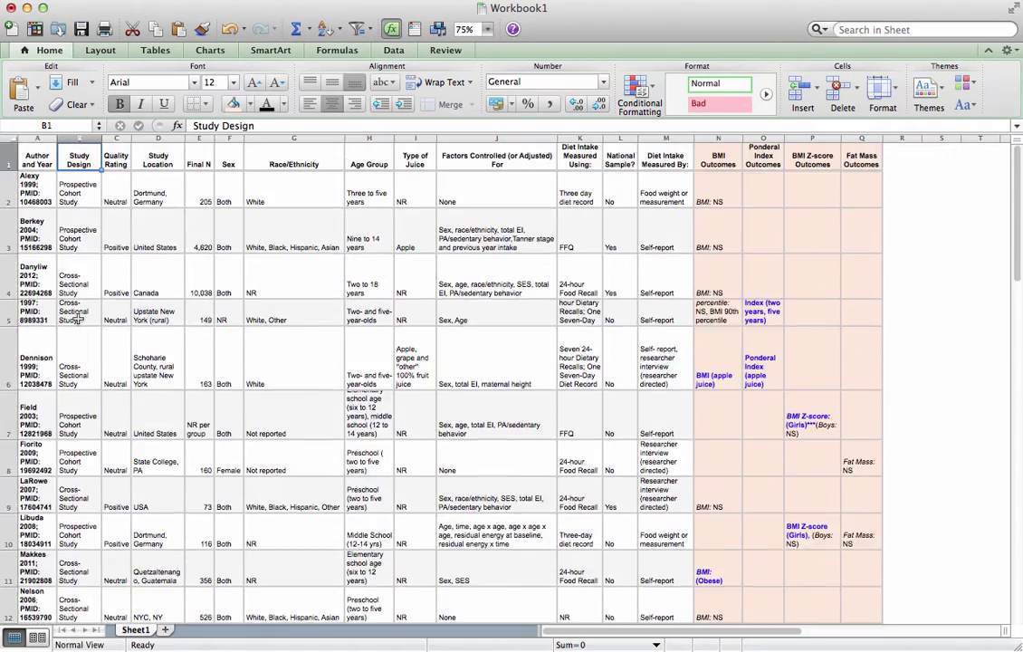
{"action": "left_click", "coordinate": [80, 138]}
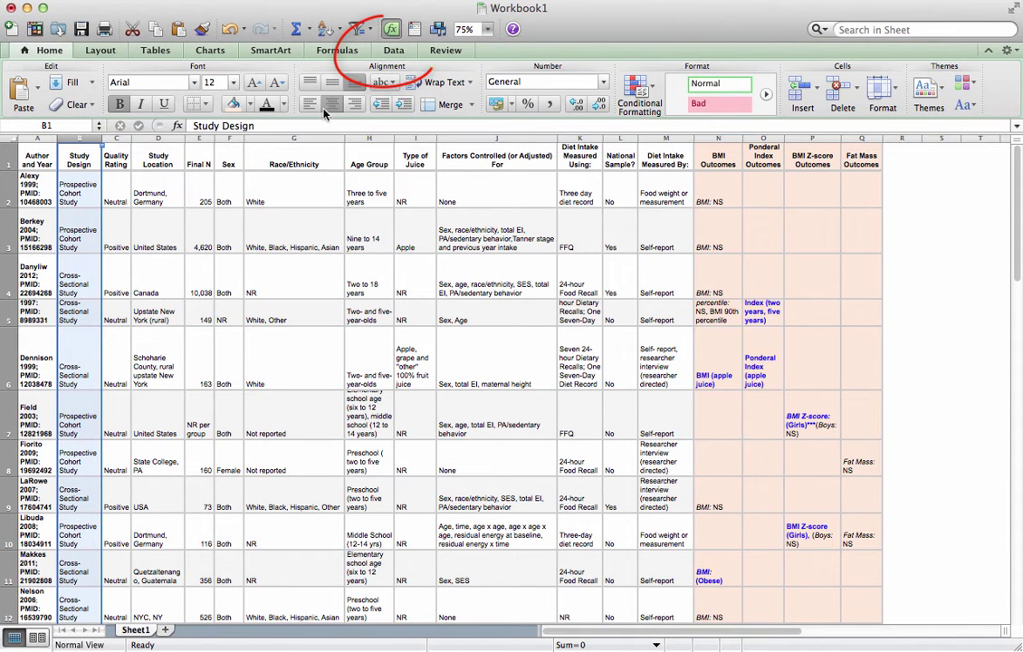
{"action": "left_click", "coordinate": [392, 52]}
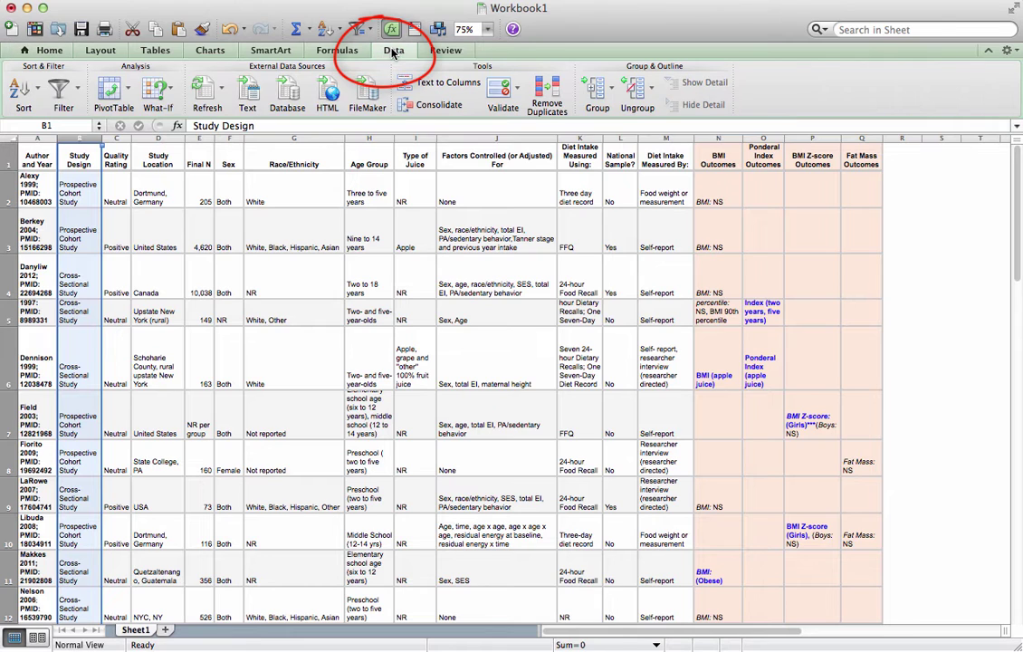
{"action": "left_click", "coordinate": [38, 91]}
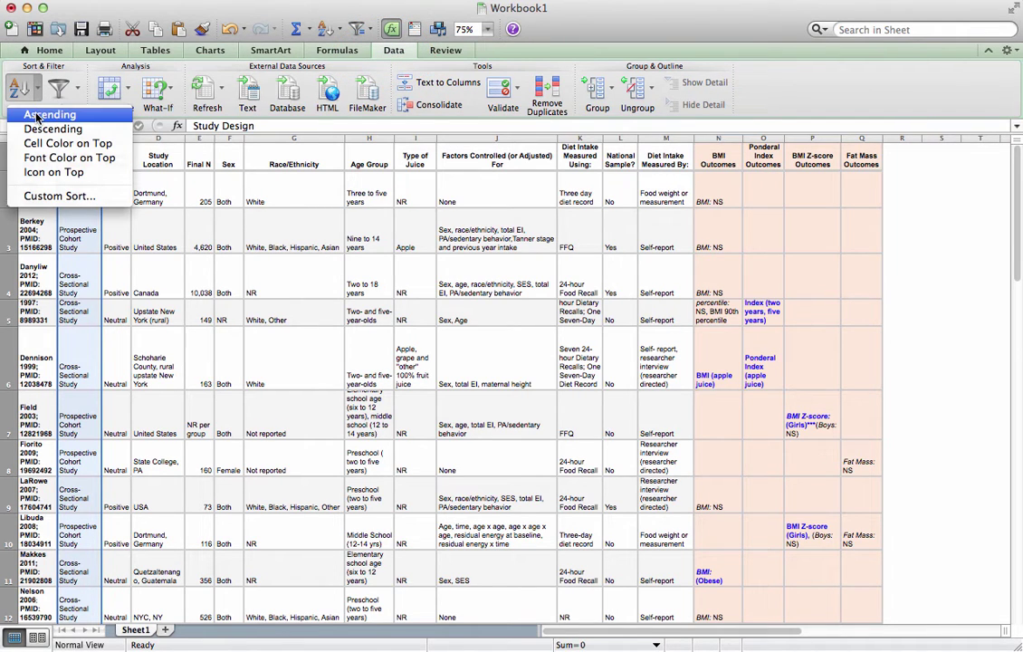
{"action": "left_click", "coordinate": [37, 115]}
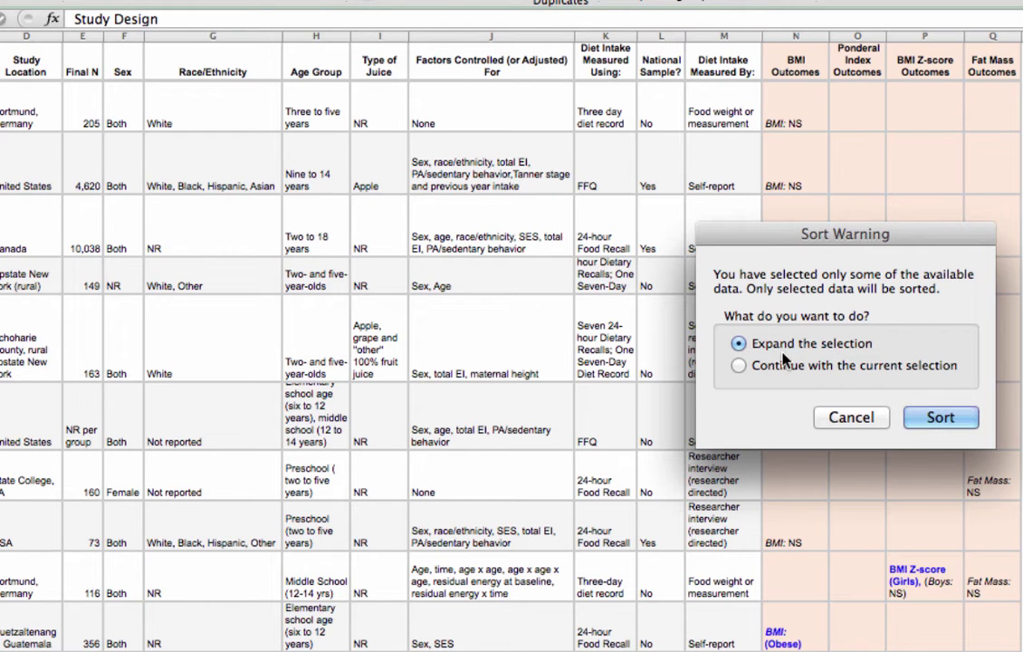
{"action": "left_click", "coordinate": [939, 418]}
Step: Examine how the sorted rows are grouped by study design, checking the cross-sectional, retrospective cohort and time study entries
{"action": "scroll", "coordinate": [905, 412], "scroll_direction": "down", "scroll_amount": 2}
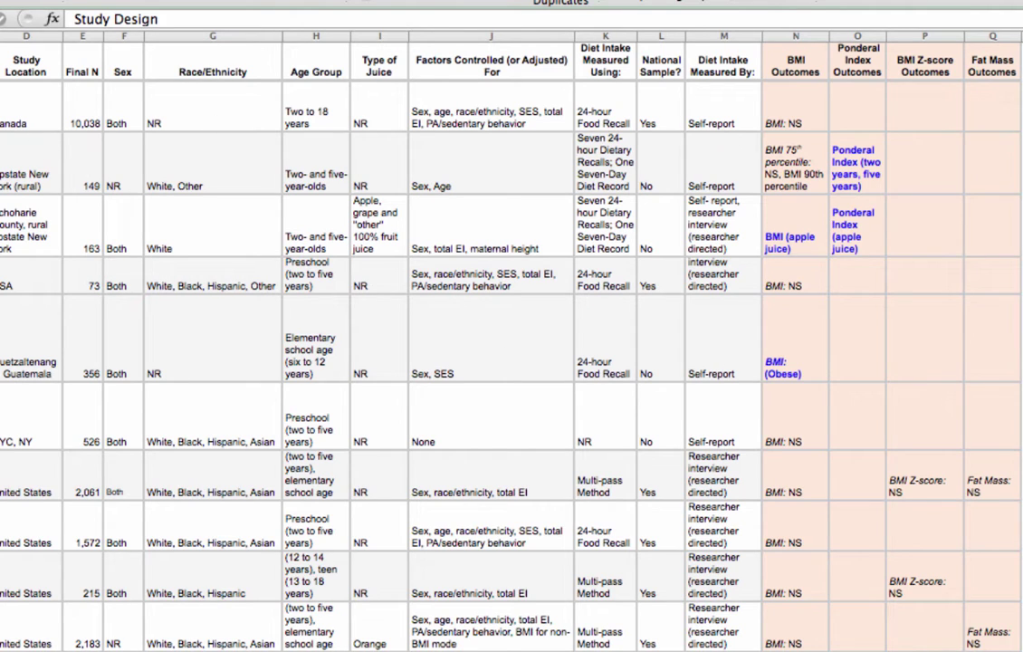
{"action": "type", "text": "Cross-Sectional Study"}
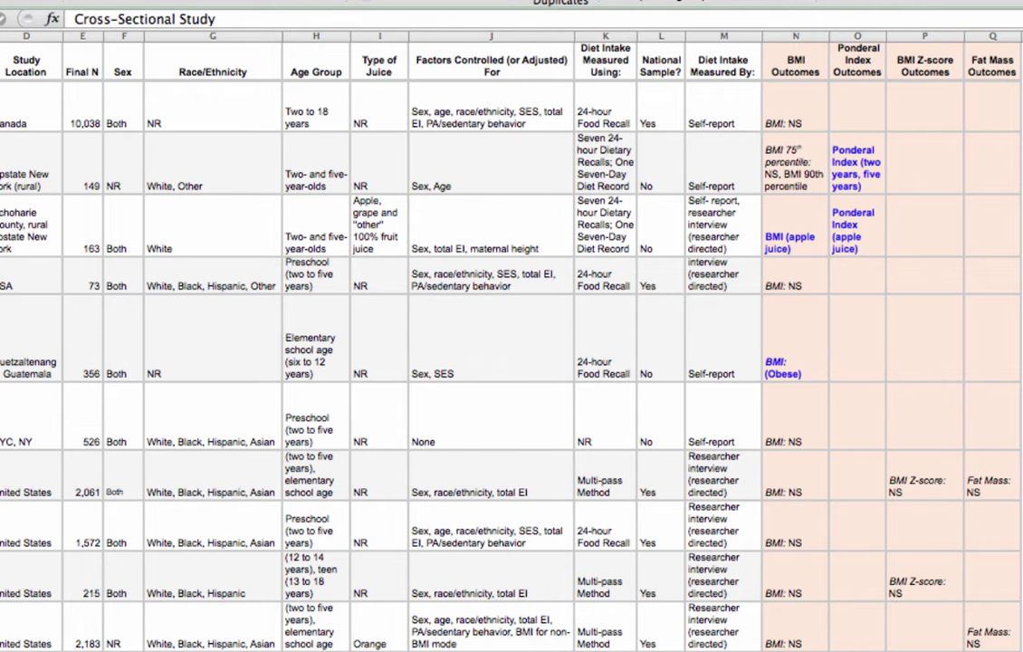
{"action": "scroll", "coordinate": [511, 344], "scroll_direction": "down", "scroll_amount": 15}
{"action": "scroll", "coordinate": [511, 344], "scroll_direction": "up", "scroll_amount": 15}
{"action": "scroll", "coordinate": [512, 344], "scroll_direction": "down", "scroll_amount": 5}
{"action": "scroll", "coordinate": [511, 344], "scroll_direction": "down", "scroll_amount": 10}
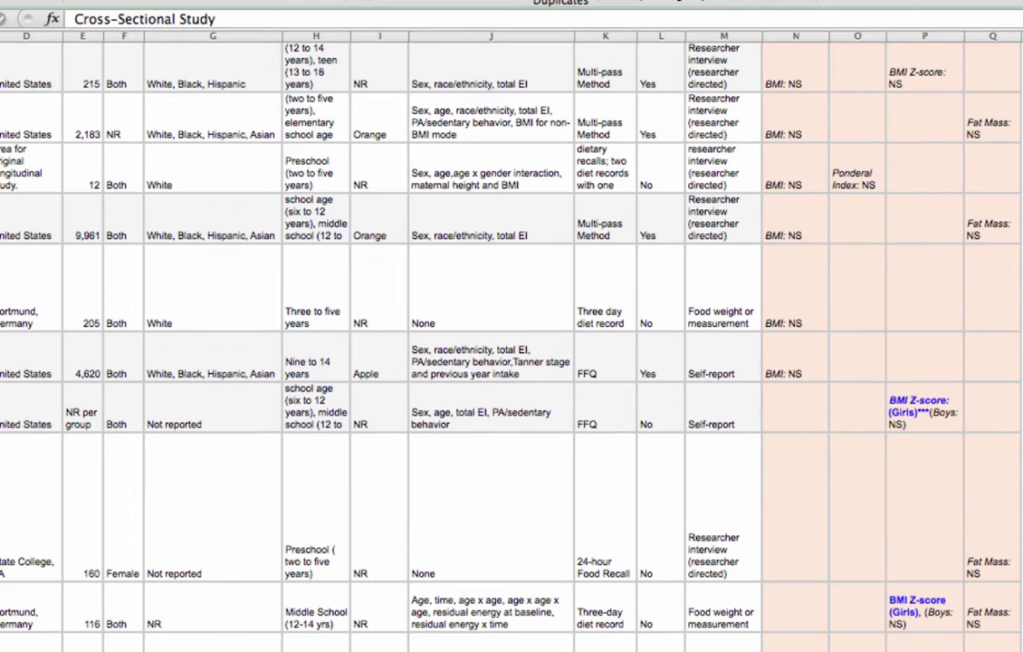
{"action": "scroll", "coordinate": [512, 344], "scroll_direction": "down", "scroll_amount": 3}
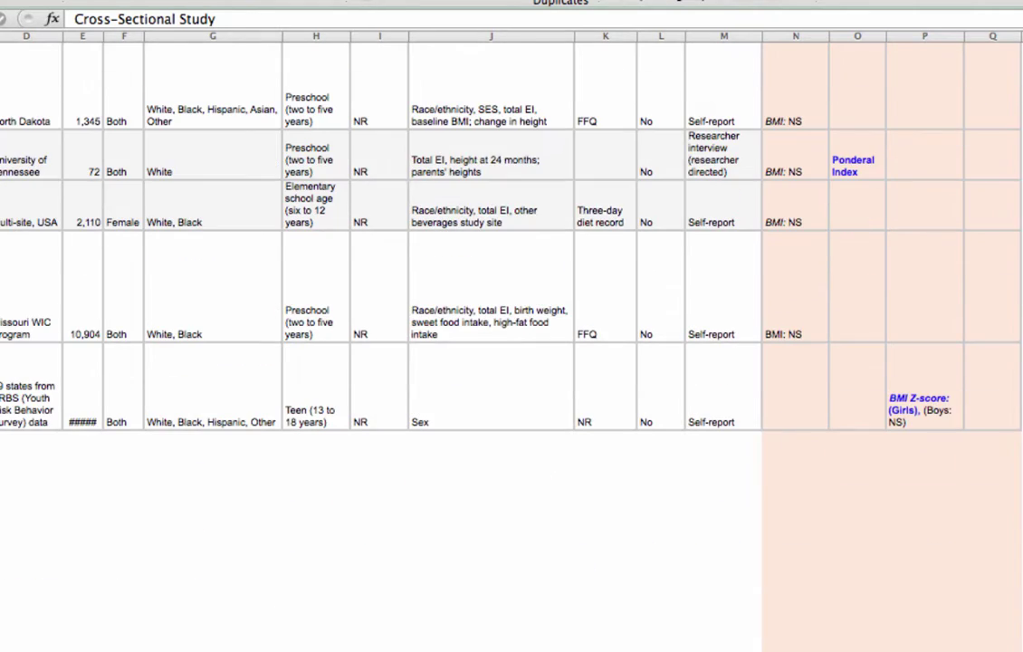
{"action": "key", "text": "Down"}
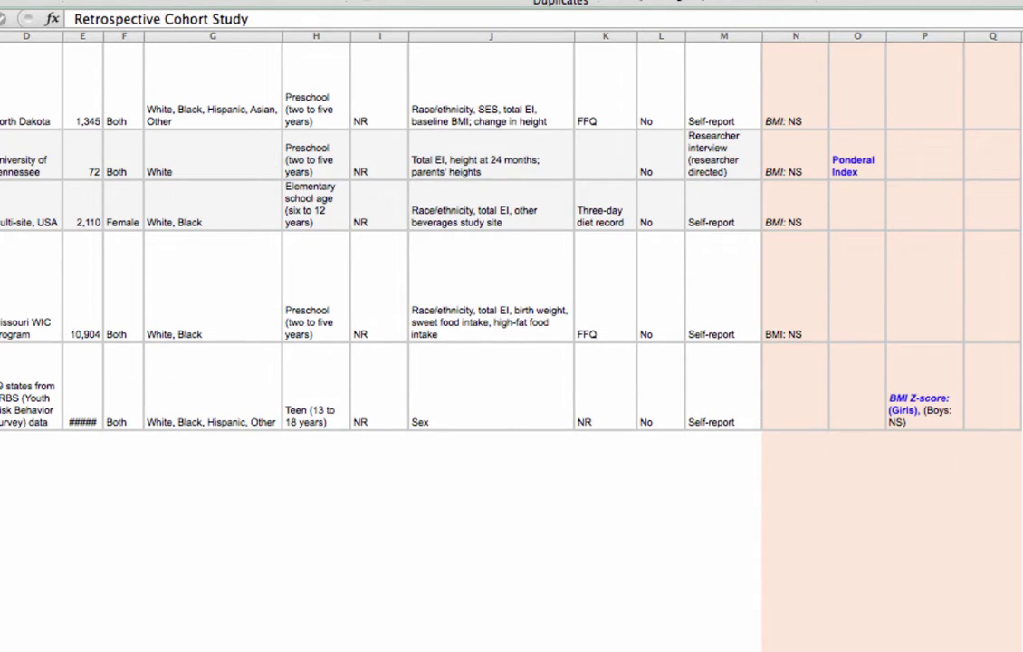
{"action": "key", "text": "Up"}
{"action": "scroll", "coordinate": [228, 399], "scroll_direction": "up", "scroll_amount": 15}
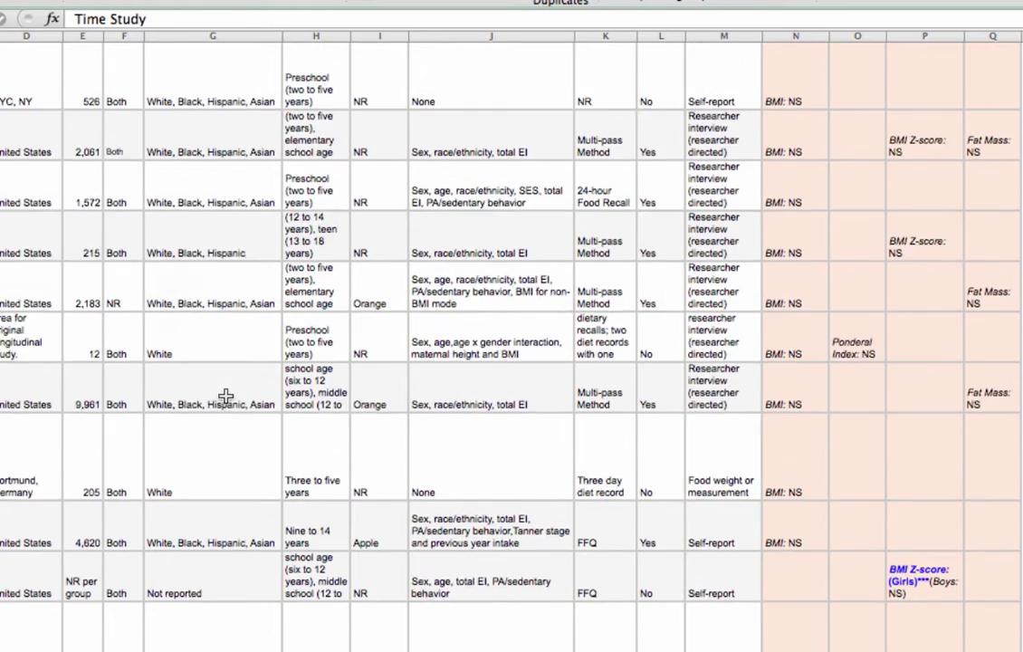
{"action": "scroll", "coordinate": [226, 396], "scroll_direction": "up", "scroll_amount": 5}
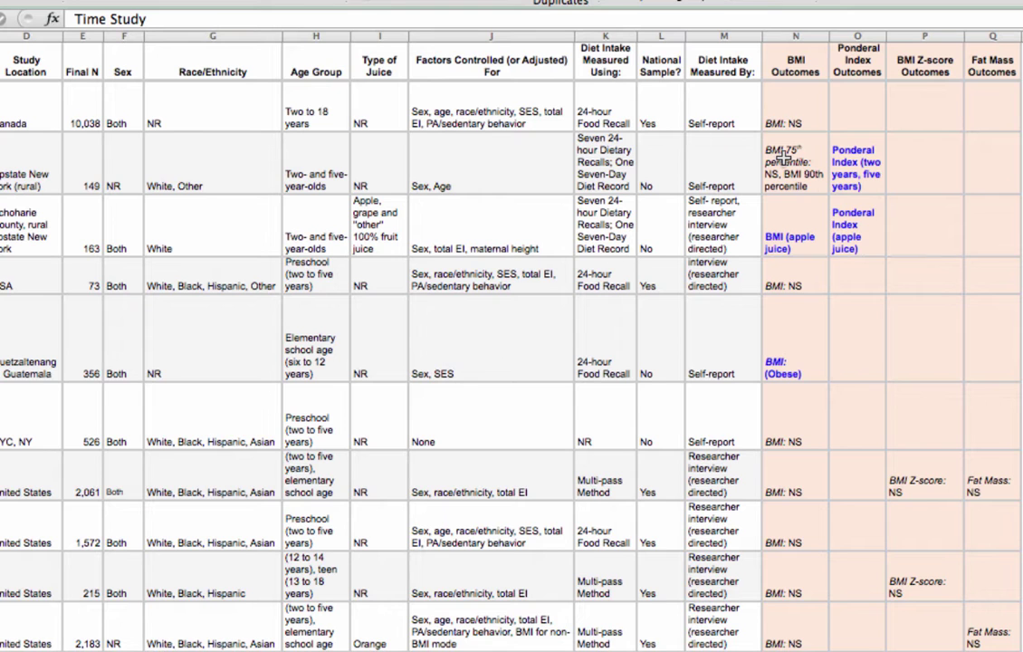
Step: Examine the BMI Outcomes column across the study designs, checking the blue entries for apple juice and obese
{"action": "scroll", "coordinate": [787, 199], "scroll_direction": "down", "scroll_amount": 10}
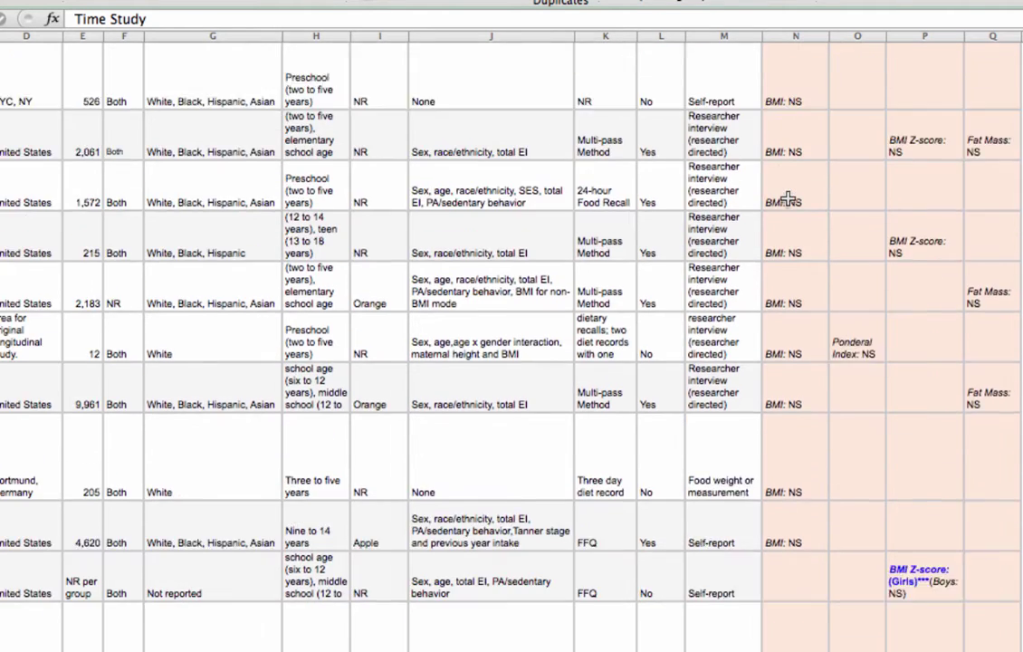
{"action": "scroll", "coordinate": [788, 199], "scroll_direction": "down", "scroll_amount": 5}
{"action": "scroll", "coordinate": [787, 199], "scroll_direction": "up", "scroll_amount": 8}
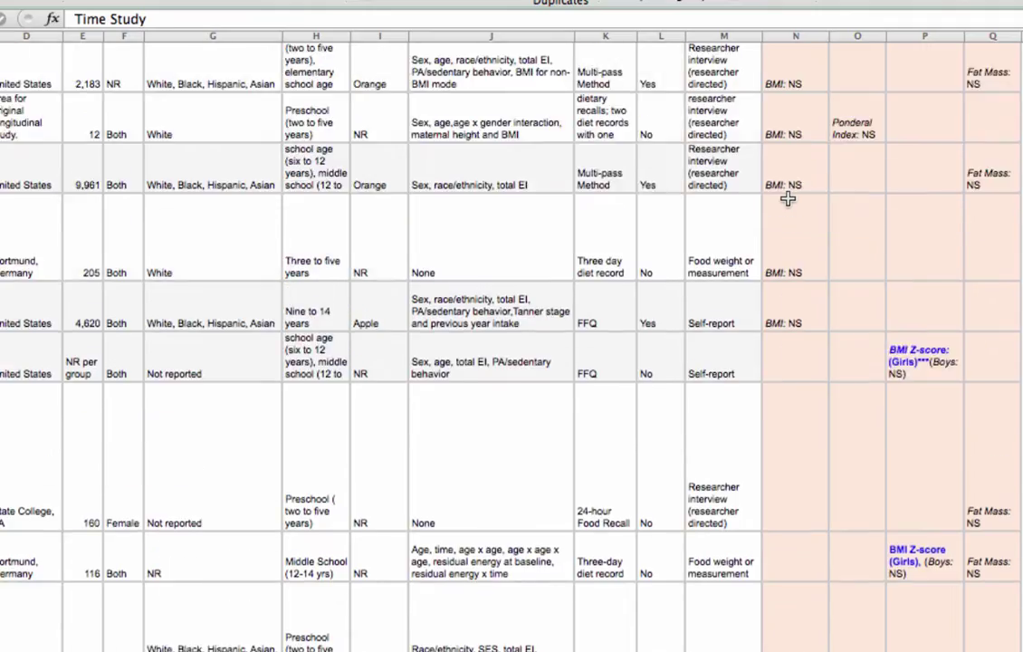
{"action": "scroll", "coordinate": [787, 199], "scroll_direction": "up", "scroll_amount": 5}
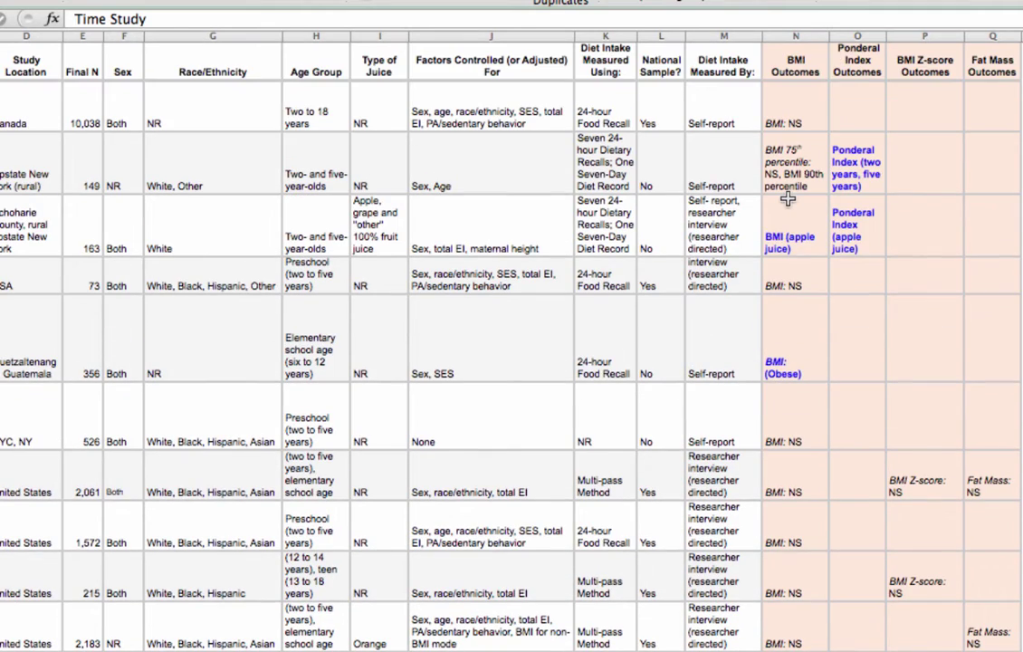
{"action": "scroll", "coordinate": [788, 199], "scroll_direction": "down", "scroll_amount": 1}
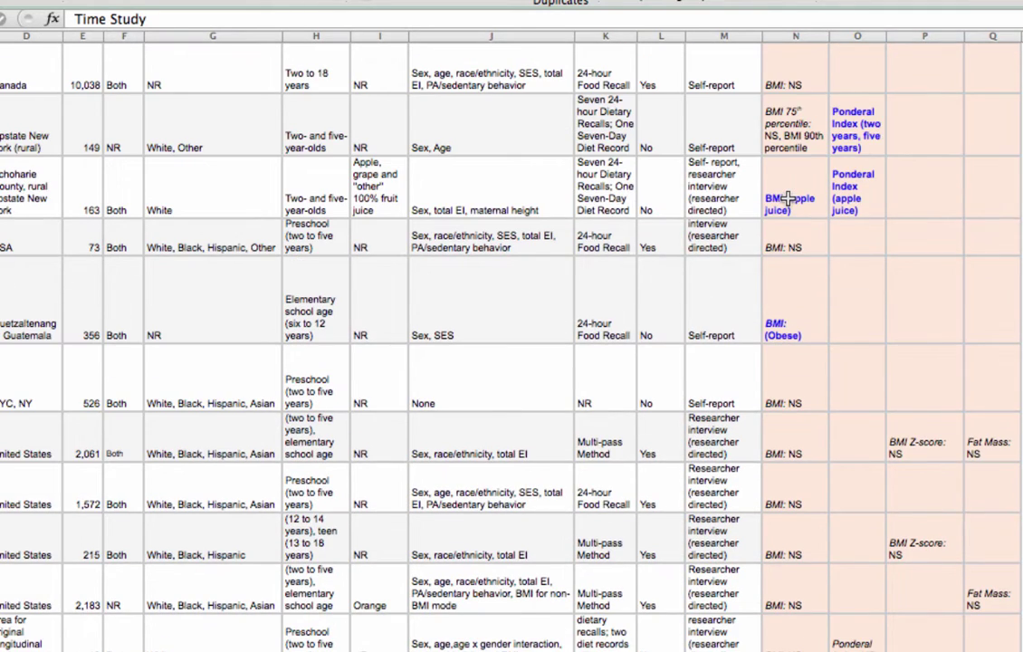
{"action": "scroll", "coordinate": [788, 199], "scroll_direction": "up", "scroll_amount": 1}
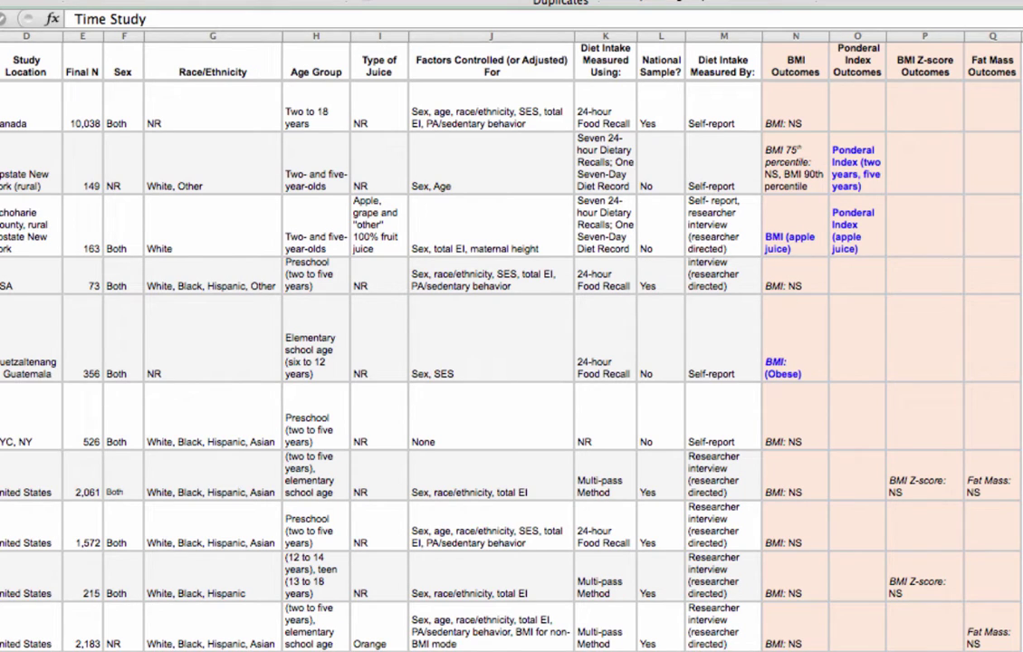
{"action": "key", "text": "Down"}
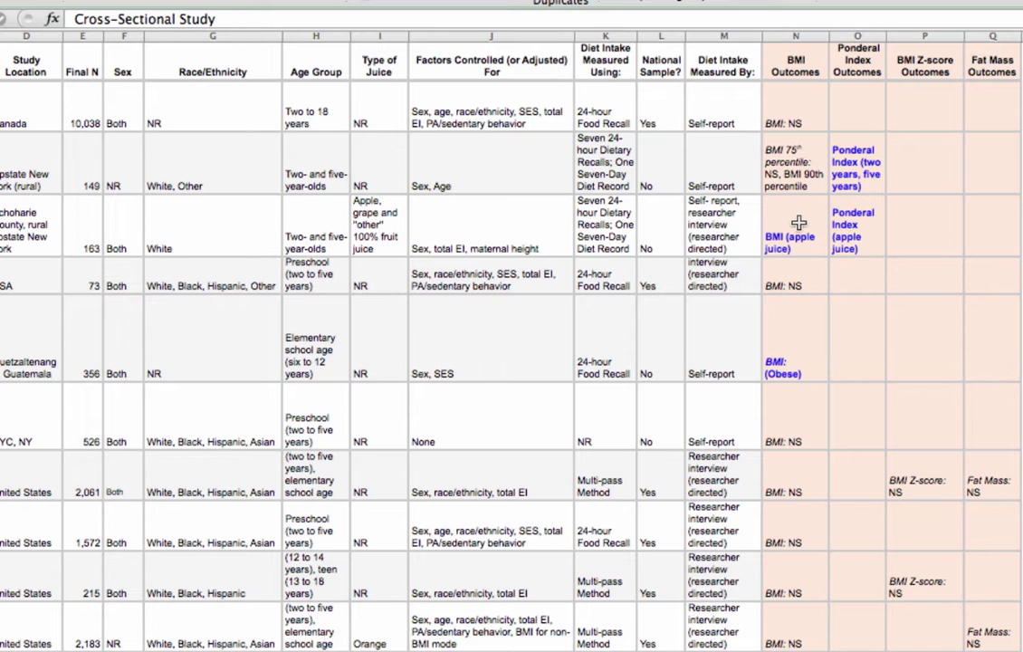
{"action": "left_click", "coordinate": [796, 226]}
{"action": "left_click", "coordinate": [804, 357]}
{"action": "scroll", "coordinate": [804, 357], "scroll_direction": "down", "scroll_amount": 15}
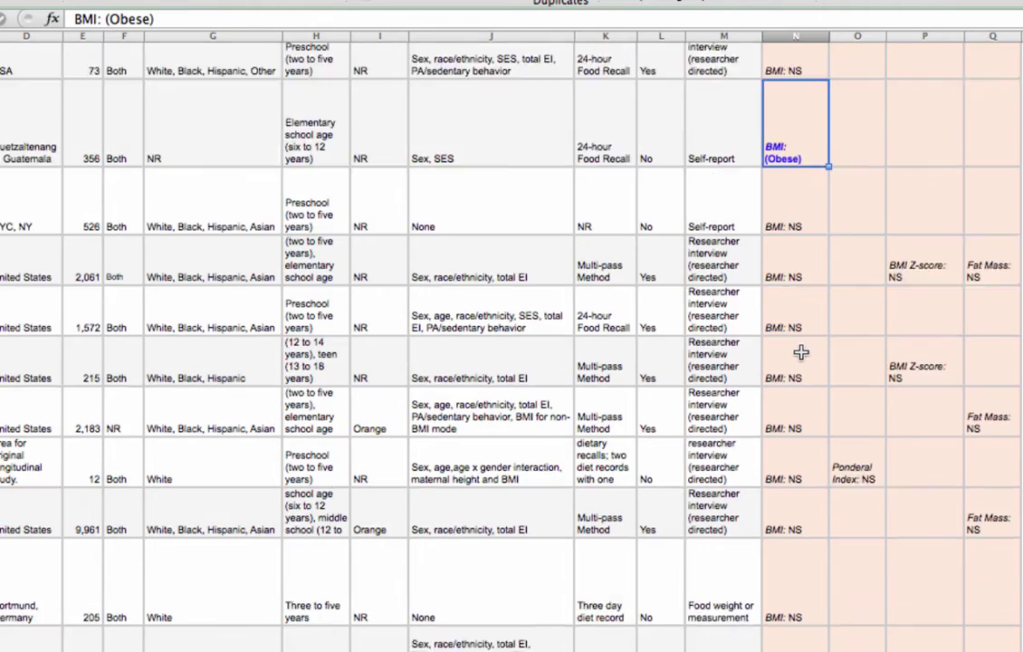
{"action": "scroll", "coordinate": [801, 352], "scroll_direction": "down", "scroll_amount": 3}
{"action": "scroll", "coordinate": [801, 352], "scroll_direction": "up", "scroll_amount": 15}
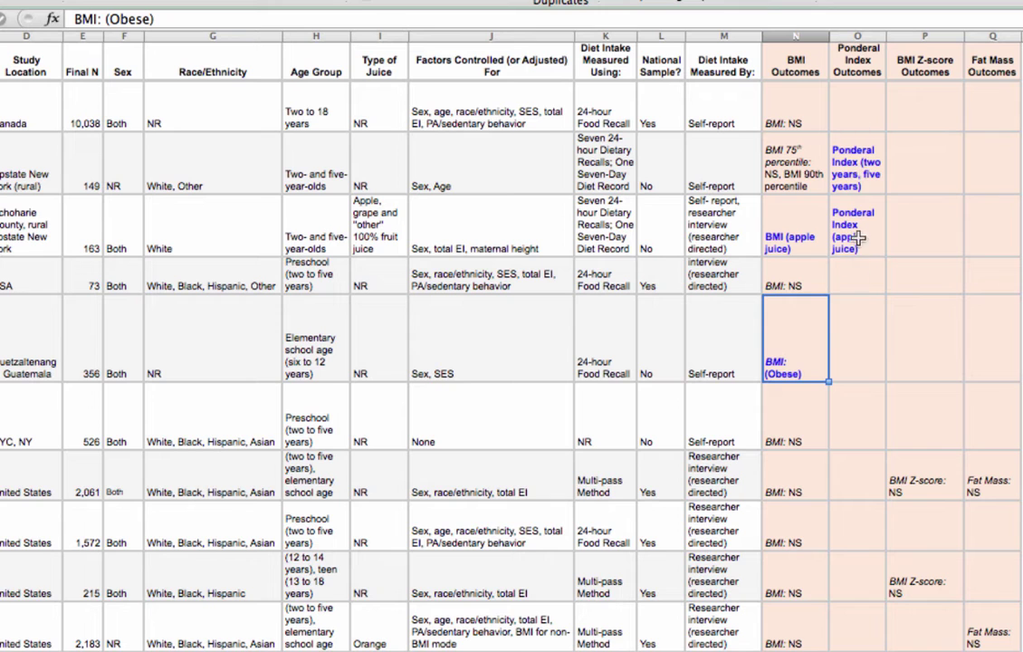
Step: Examine the Ponderal Index Outcomes column for each study design group through the whole table
{"action": "scroll", "coordinate": [867, 320], "scroll_direction": "down", "scroll_amount": 10}
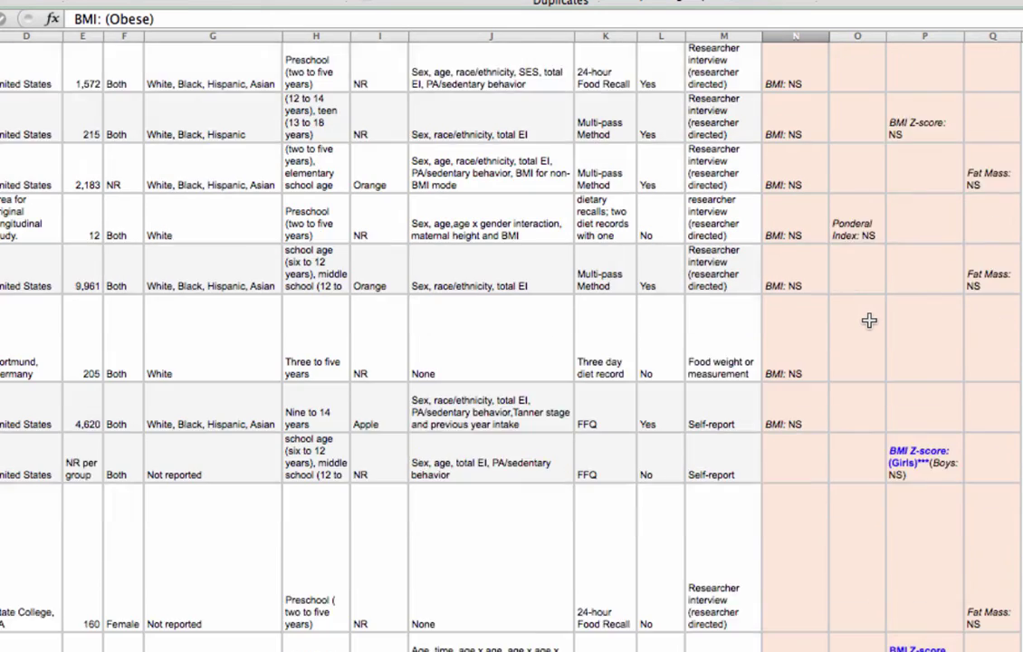
{"action": "scroll", "coordinate": [867, 320], "scroll_direction": "down", "scroll_amount": 8}
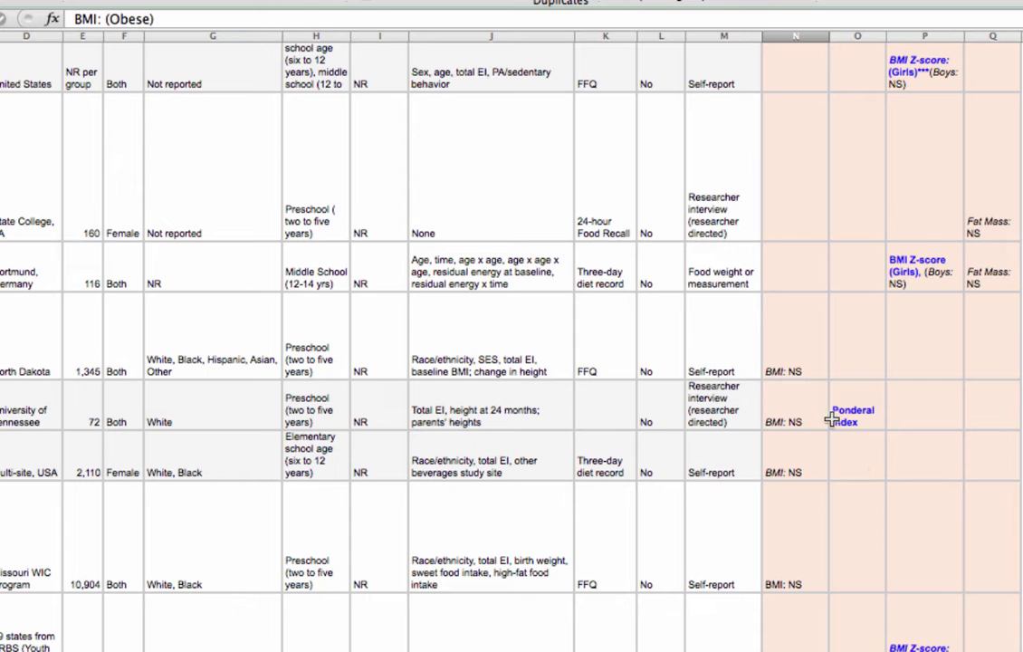
{"action": "scroll", "coordinate": [834, 431], "scroll_direction": "down", "scroll_amount": 3}
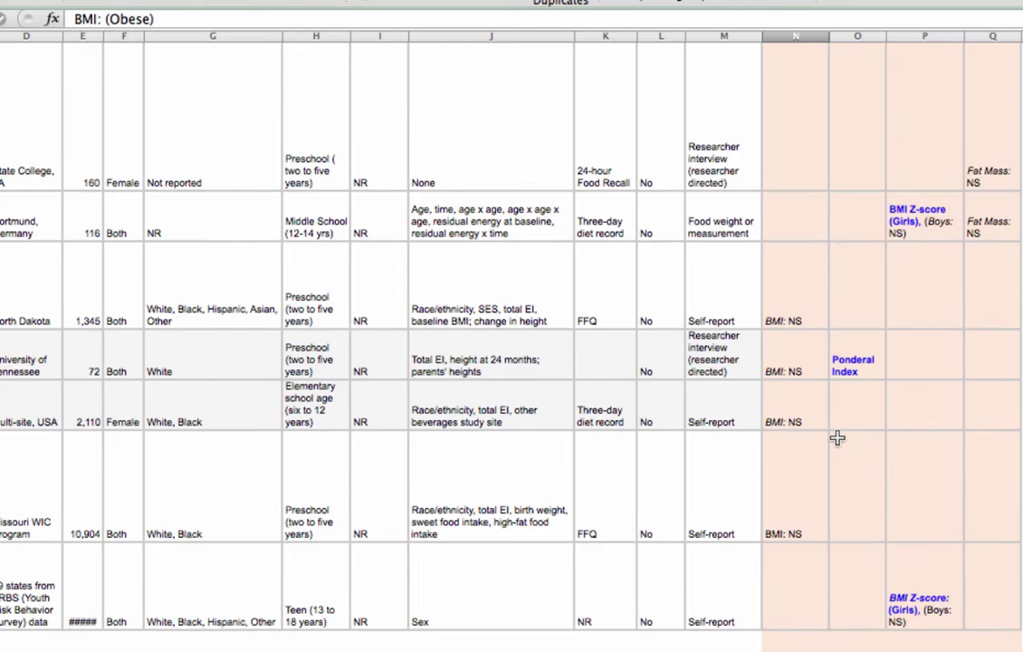
{"action": "scroll", "coordinate": [838, 438], "scroll_direction": "up", "scroll_amount": 10}
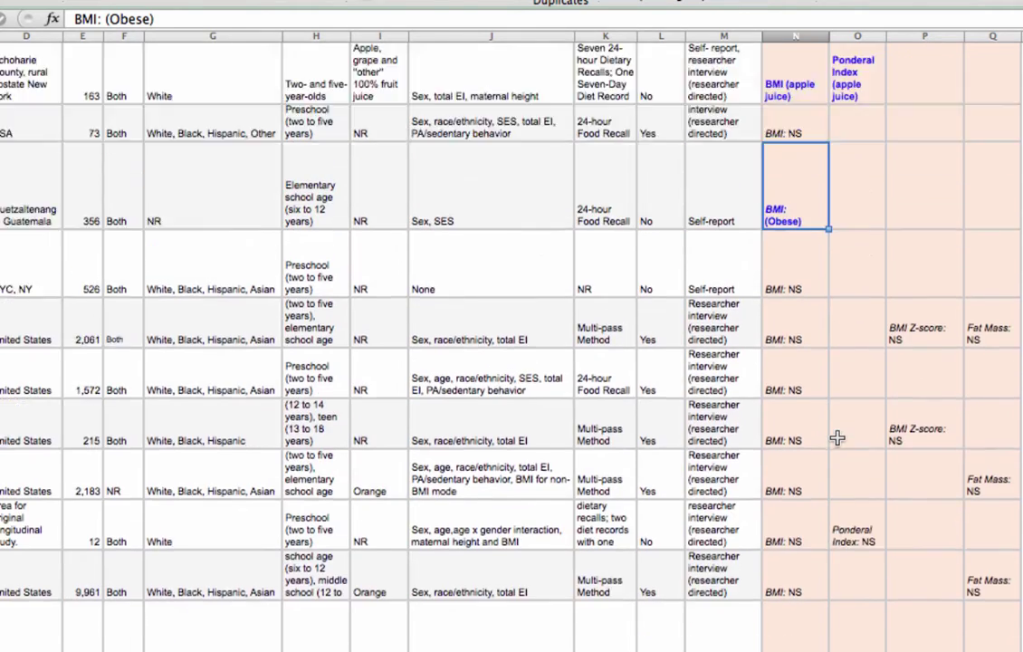
{"action": "scroll", "coordinate": [837, 438], "scroll_direction": "up", "scroll_amount": 3}
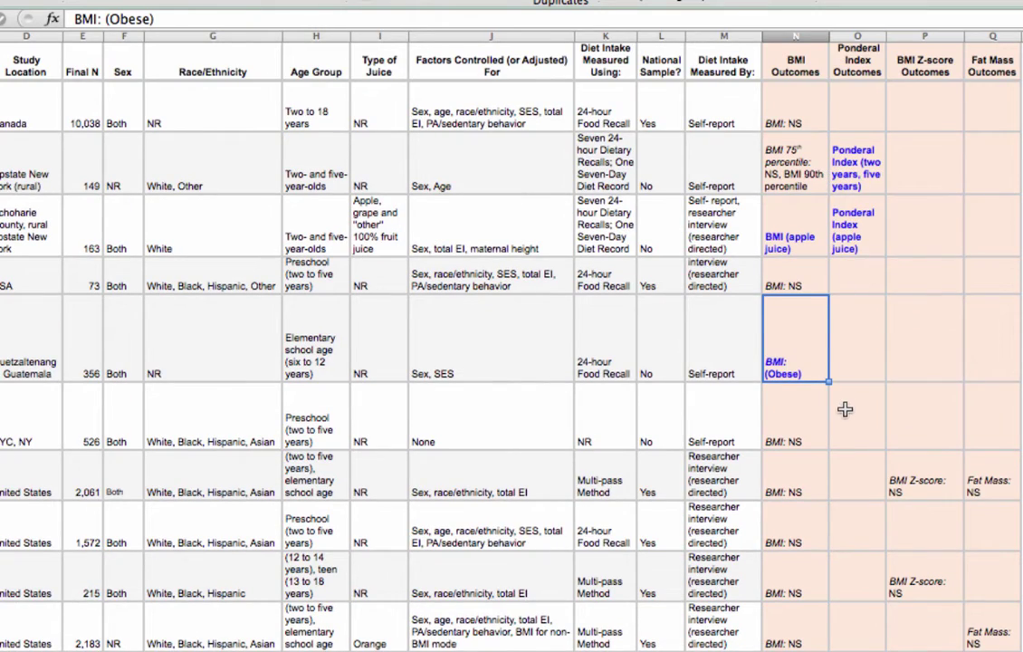
{"action": "scroll", "coordinate": [844, 409], "scroll_direction": "down", "scroll_amount": 6}
{"action": "scroll", "coordinate": [844, 409], "scroll_direction": "up", "scroll_amount": 5}
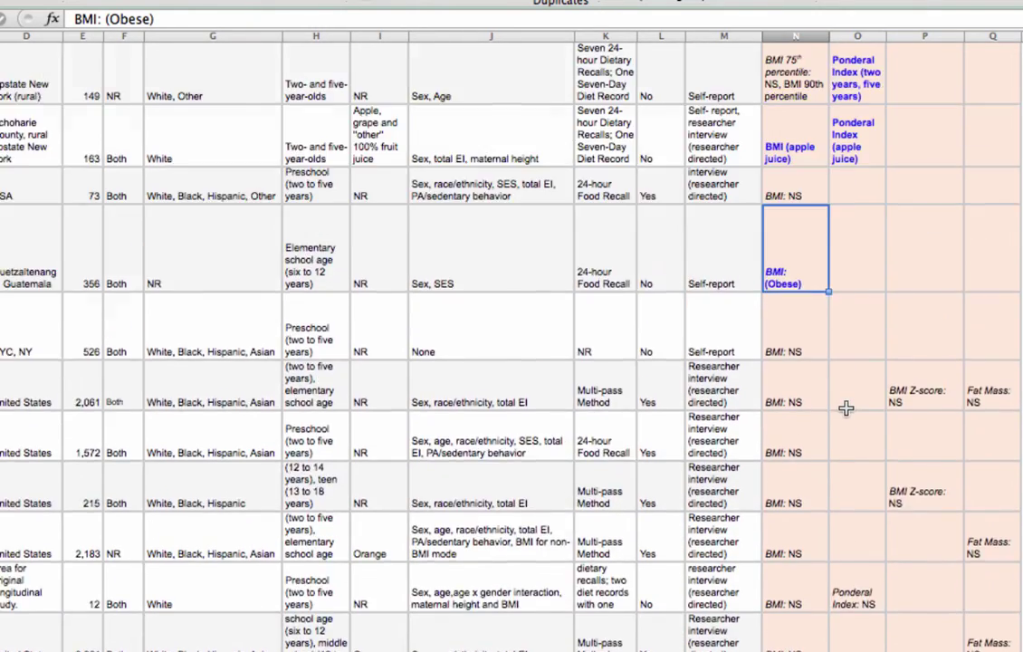
{"action": "scroll", "coordinate": [846, 408], "scroll_direction": "up", "scroll_amount": 3}
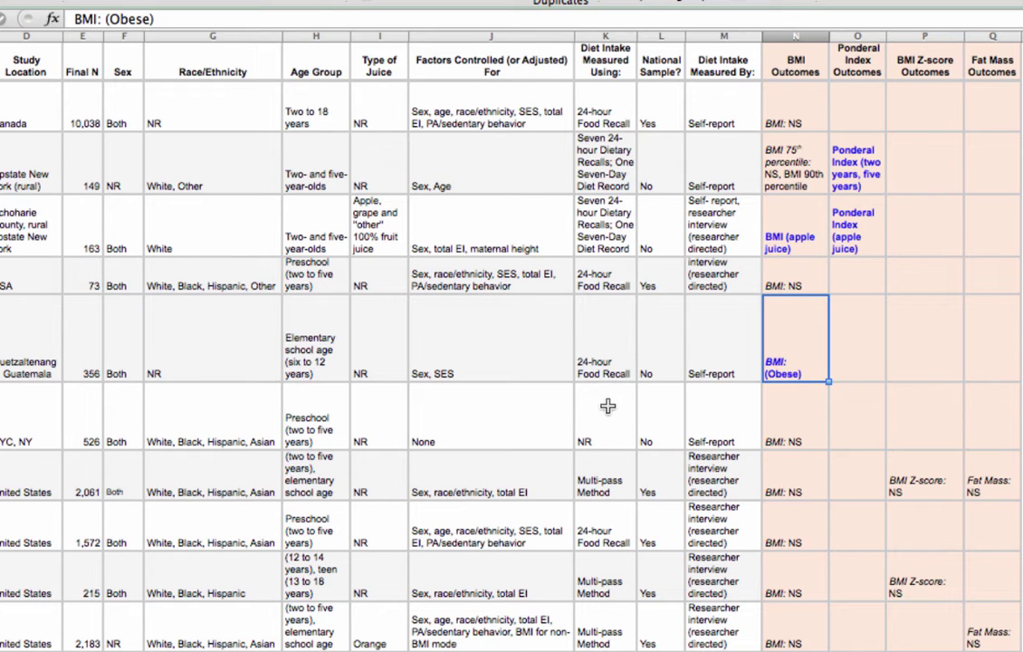
Step: Examine the BMI Z-score Outcomes and Fat Mass Outcomes columns across the study design groups
{"action": "scroll", "coordinate": [601, 404], "scroll_direction": "down", "scroll_amount": 7}
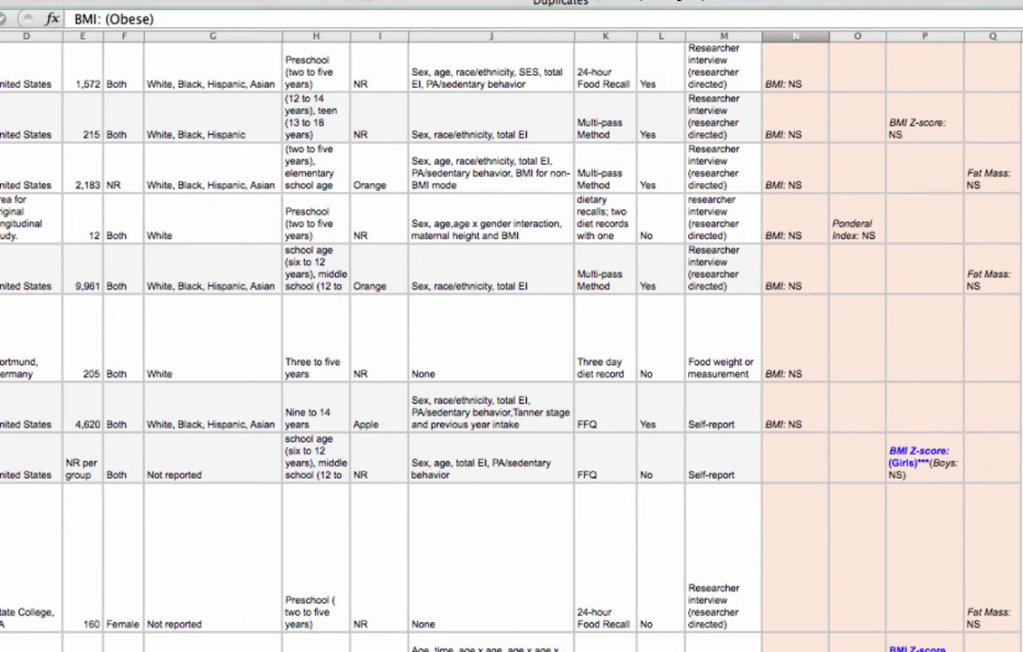
{"action": "scroll", "coordinate": [521, 333], "scroll_direction": "up", "scroll_amount": 7}
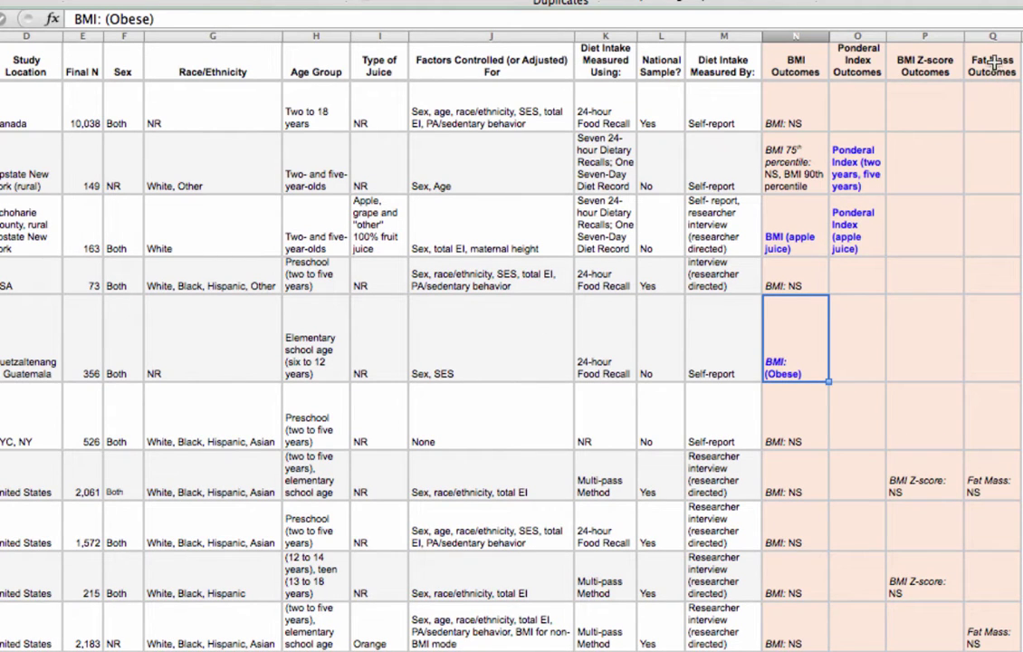
{"action": "scroll", "coordinate": [977, 276], "scroll_direction": "down", "scroll_amount": 9}
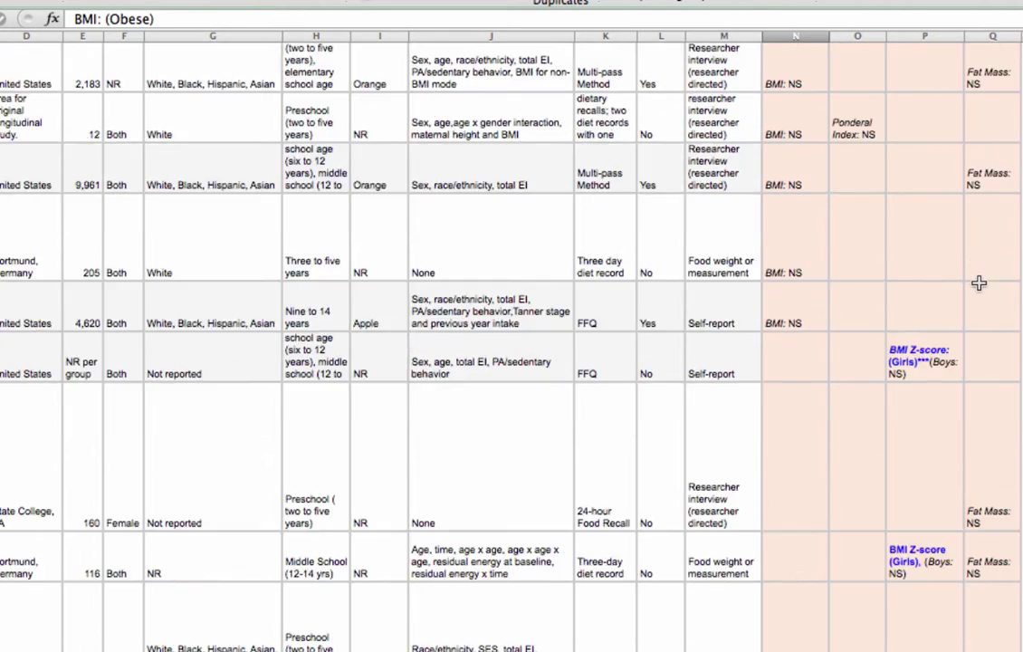
{"action": "scroll", "coordinate": [978, 283], "scroll_direction": "down", "scroll_amount": 4}
{"action": "scroll", "coordinate": [1003, 435], "scroll_direction": "up", "scroll_amount": 13}
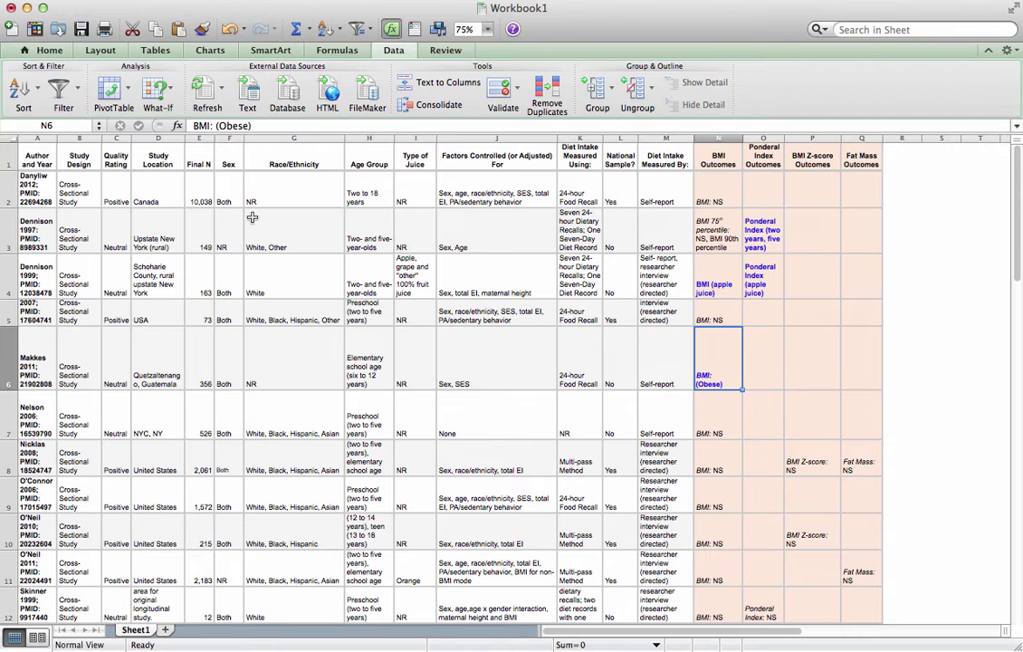
Step: Sort the whole table by the Sex column in ascending order, expanding the selection to all columns
{"action": "left_click", "coordinate": [231, 137]}
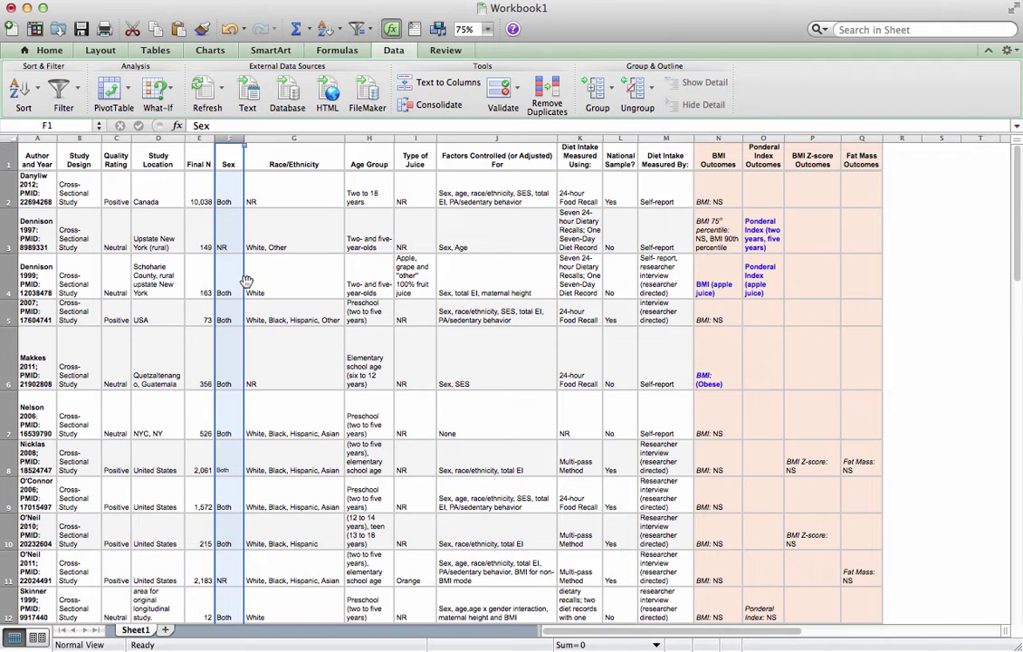
{"action": "left_click", "coordinate": [39, 94]}
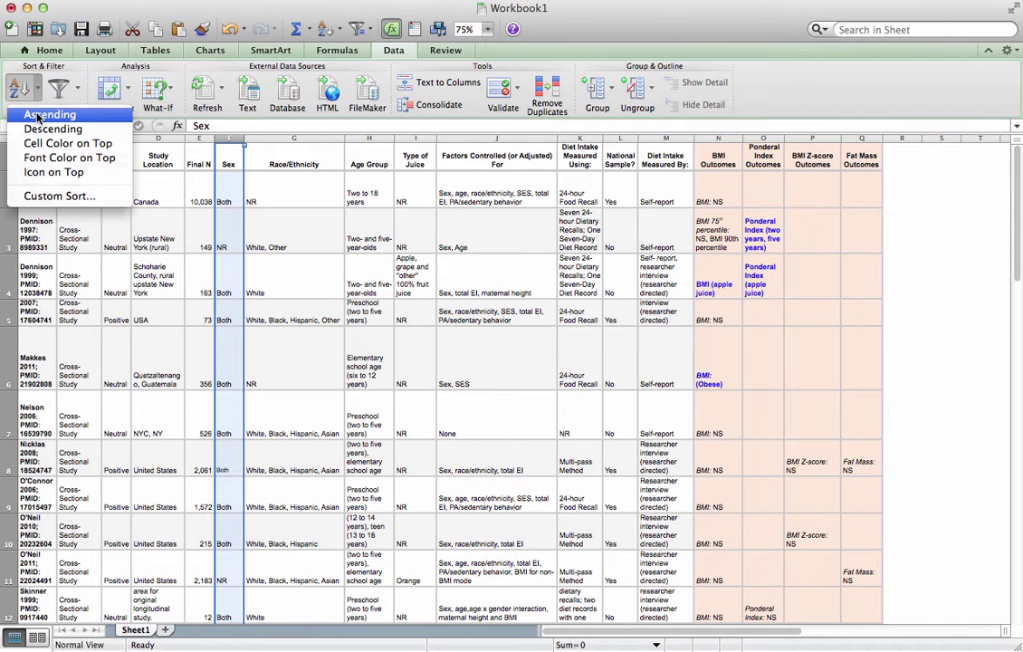
{"action": "left_click", "coordinate": [50, 114]}
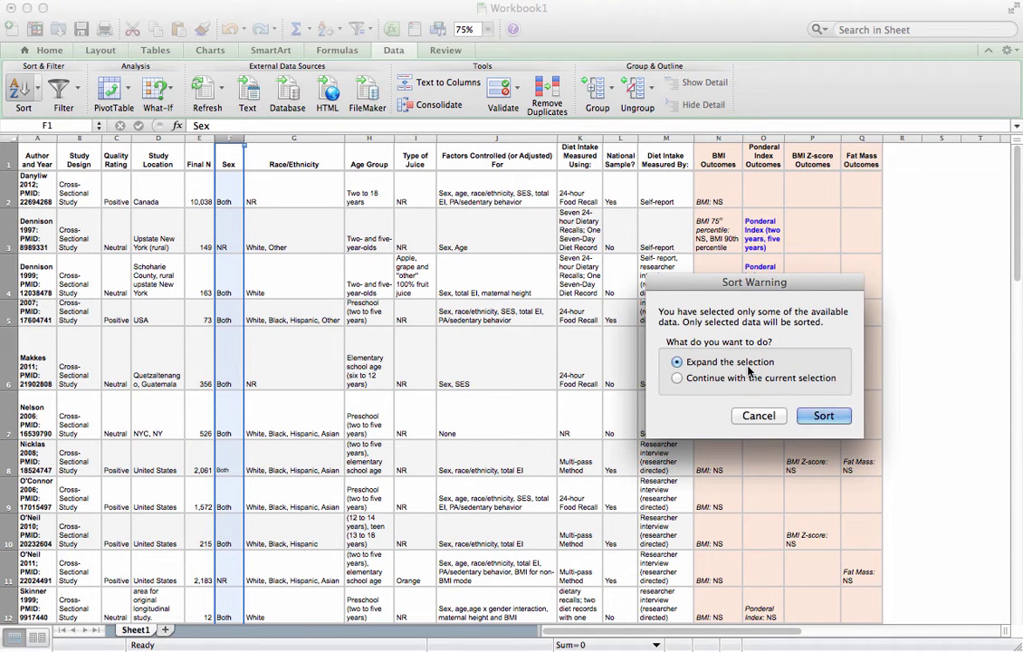
{"action": "left_click", "coordinate": [822, 416]}
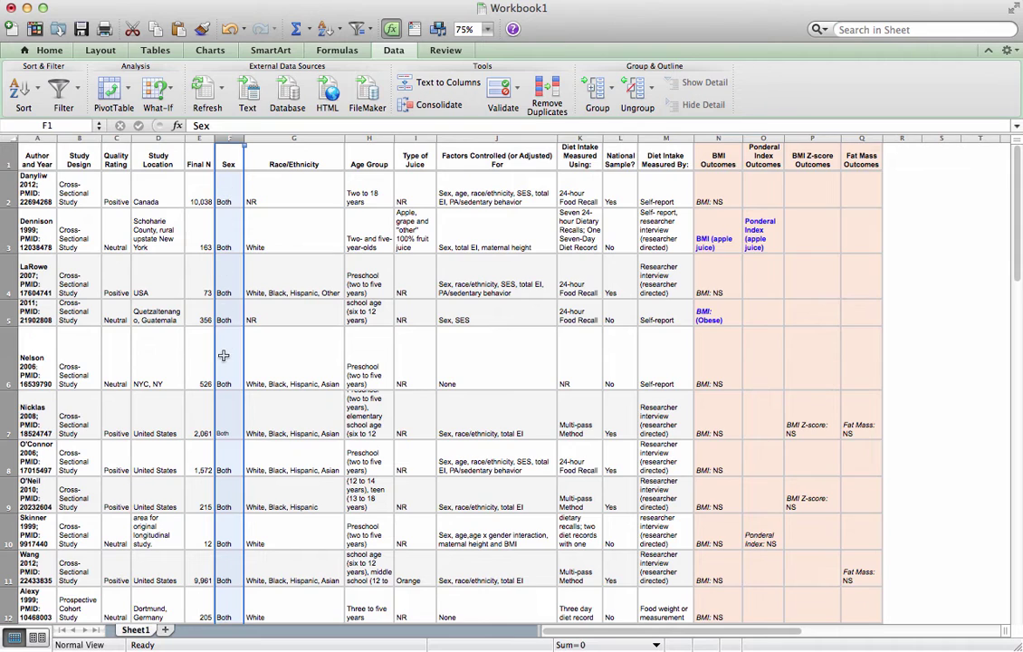
Step: Examine how the rows are grouped by sex through the whole table, checking the Both, Female and NR entries
{"action": "scroll", "coordinate": [223, 356], "scroll_direction": "down", "scroll_amount": 15}
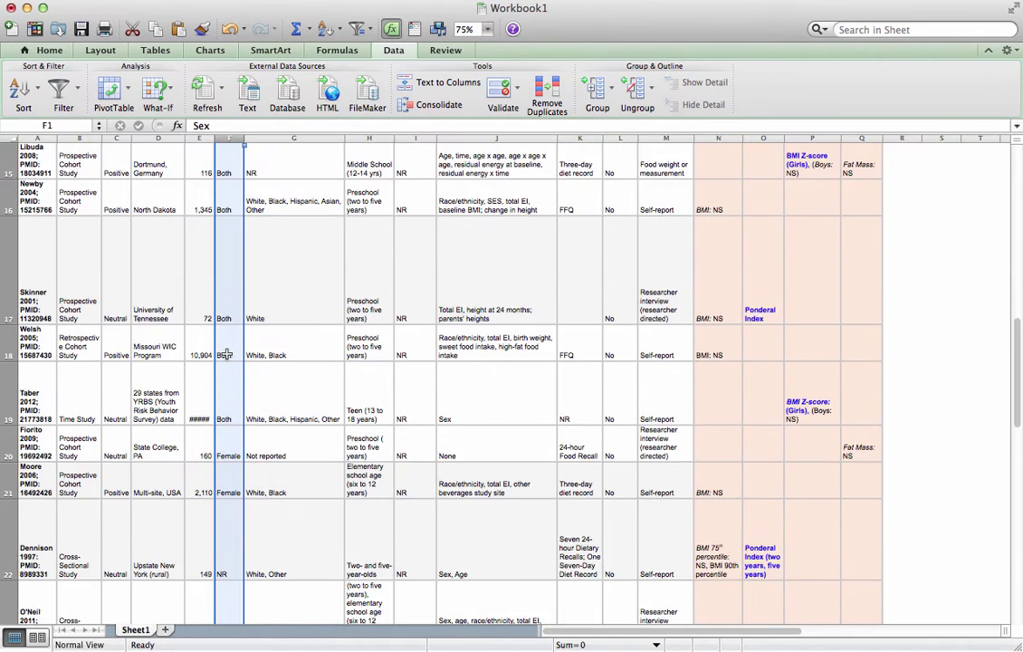
{"action": "scroll", "coordinate": [225, 354], "scroll_direction": "down", "scroll_amount": 5}
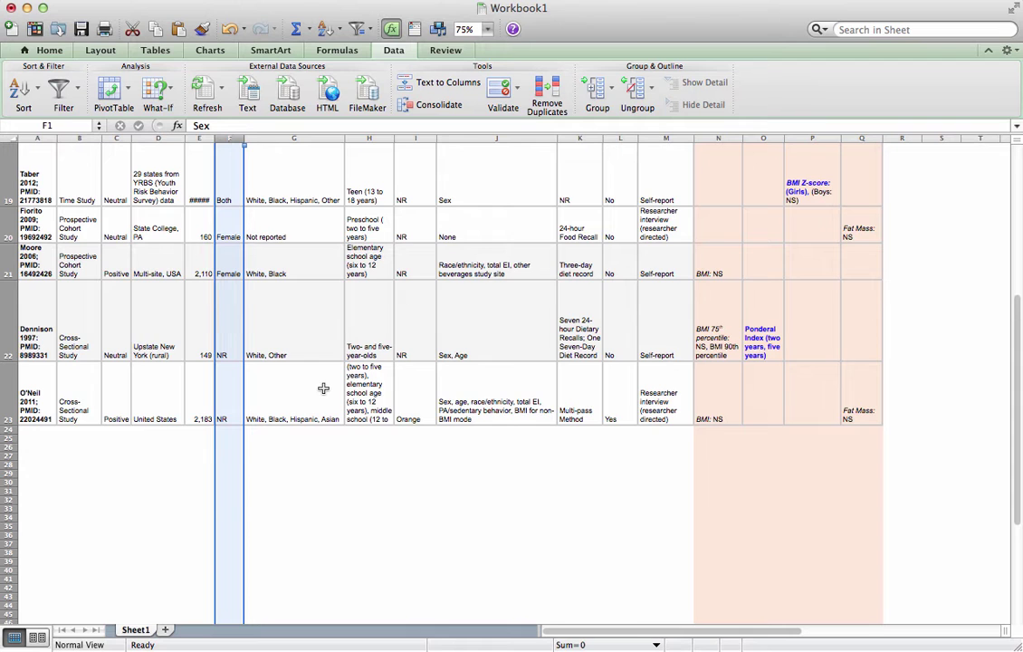
{"action": "scroll", "coordinate": [323, 388], "scroll_direction": "up", "scroll_amount": 15}
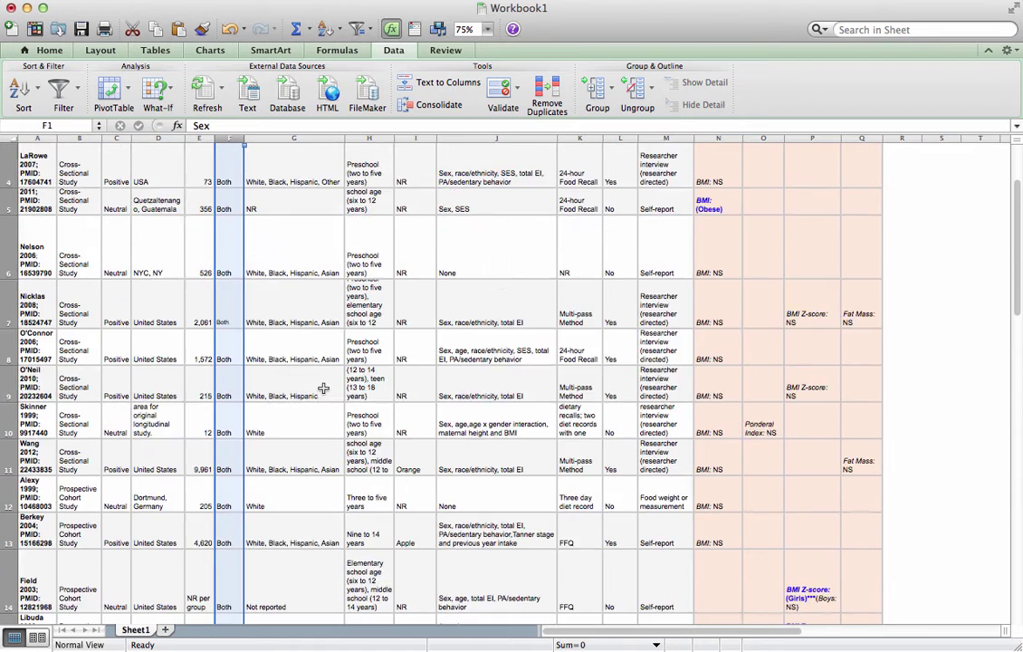
{"action": "scroll", "coordinate": [323, 388], "scroll_direction": "up", "scroll_amount": 3}
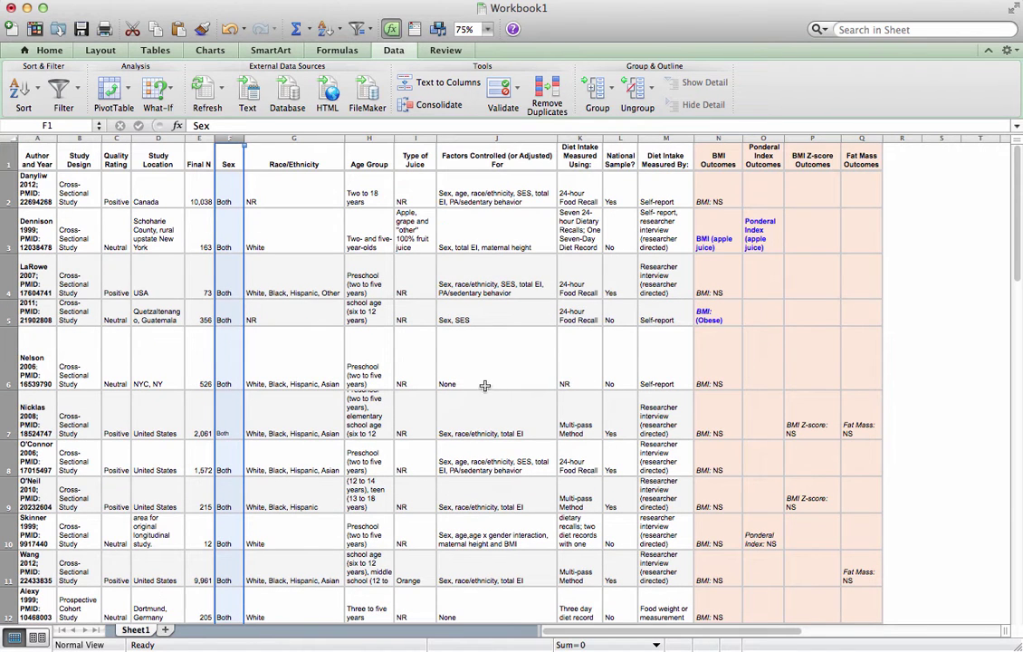
{"action": "left_click", "coordinate": [530, 286]}
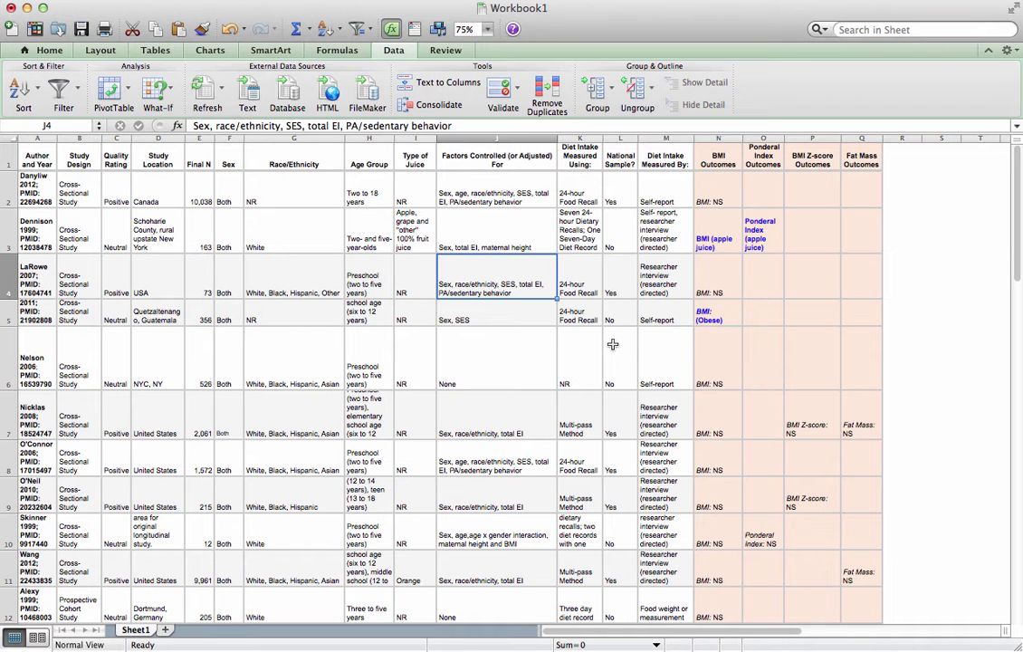
Step: Examine the BMI Z-score Outcomes column by sex, checking the blue entries for girls against the results for boys
{"action": "scroll", "coordinate": [612, 344], "scroll_direction": "down", "scroll_amount": 10}
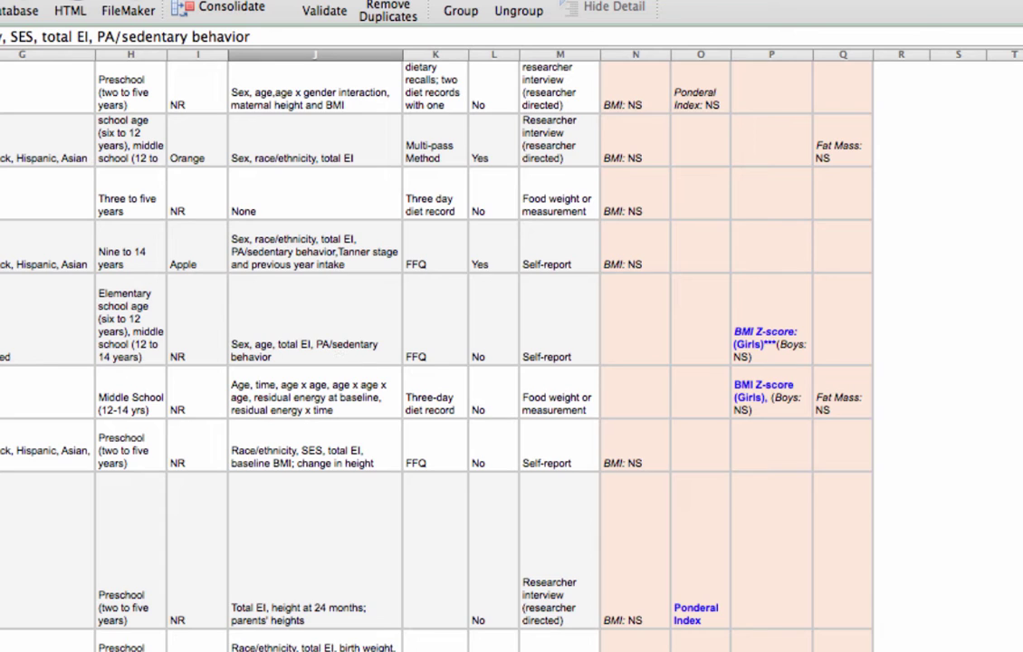
{"action": "left_click_drag", "start_coordinate": [2, 299], "coordinate": [661, 298]}
{"action": "left_click", "coordinate": [784, 349]}
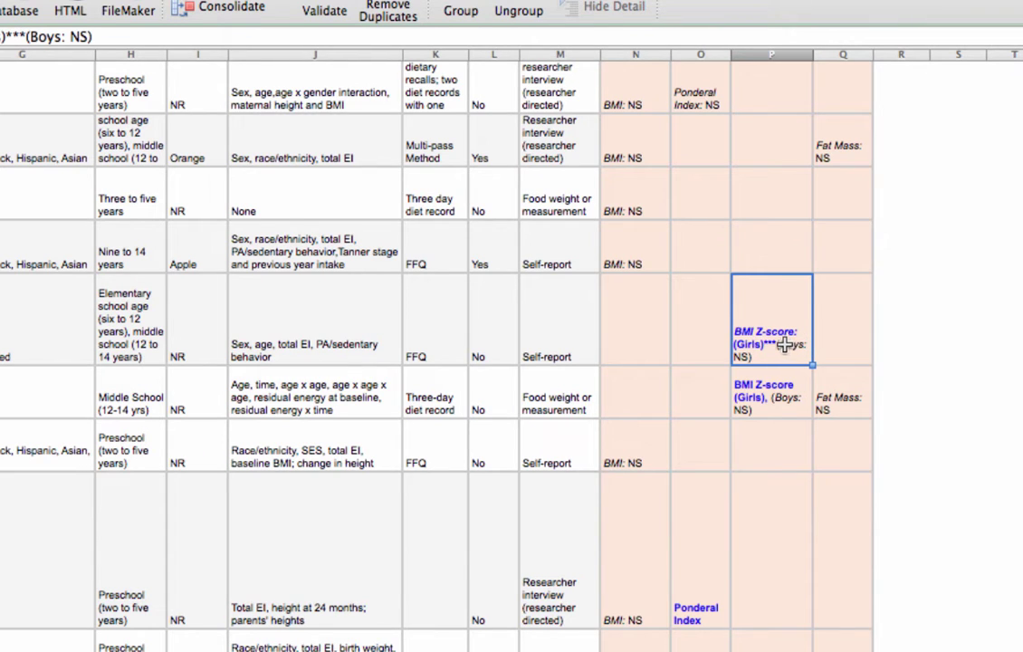
{"action": "scroll", "coordinate": [708, 355], "scroll_direction": "down", "scroll_amount": 1}
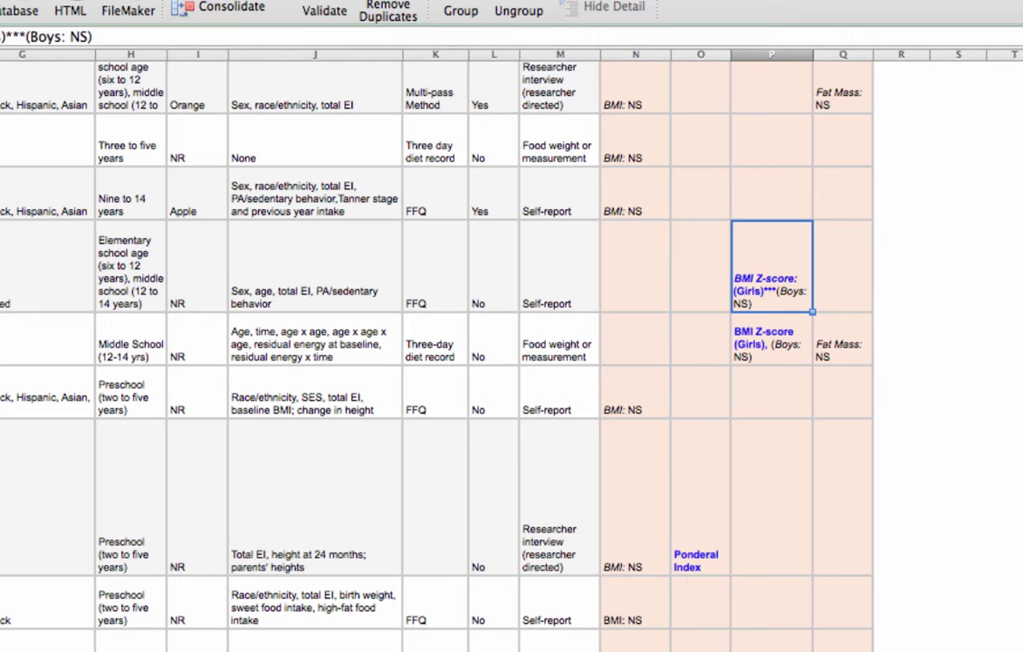
{"action": "left_click", "coordinate": [771, 344]}
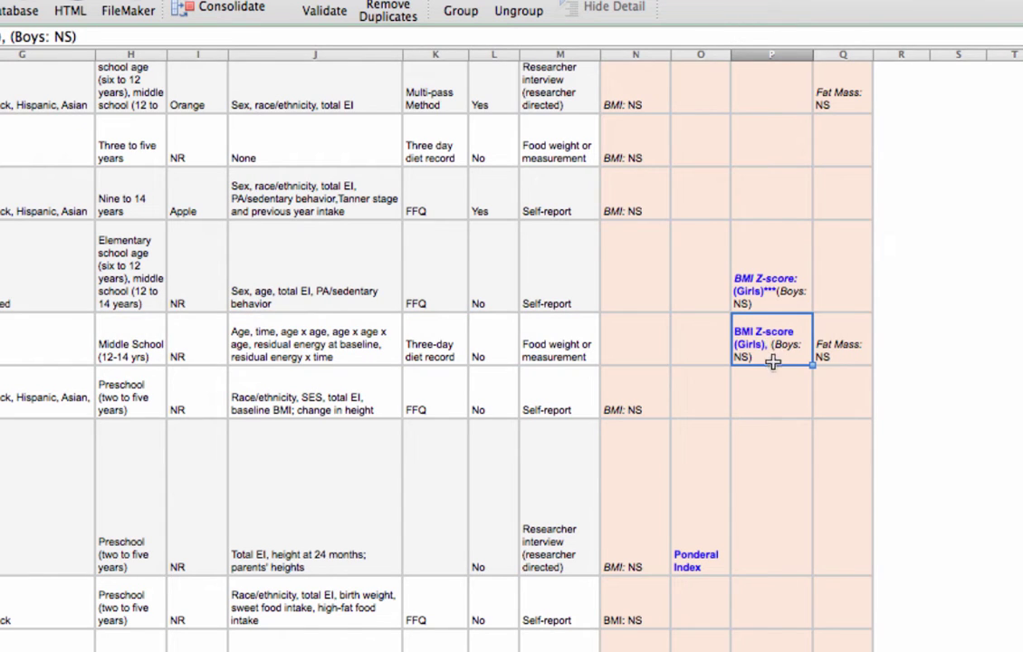
{"action": "scroll", "coordinate": [771, 360], "scroll_direction": "down", "scroll_amount": 5}
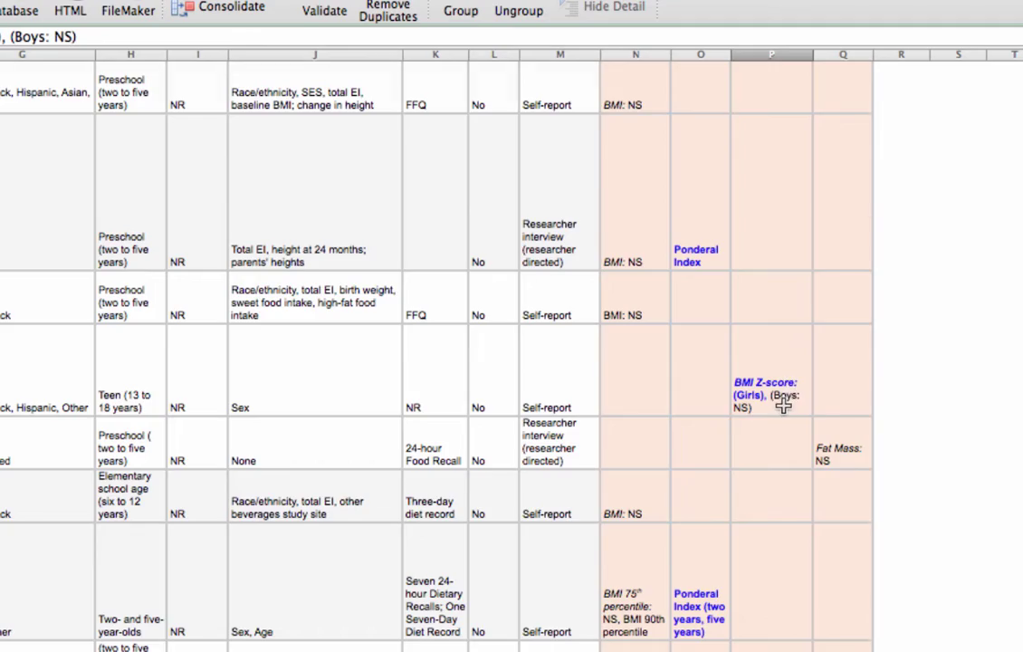
{"action": "scroll", "coordinate": [782, 405], "scroll_direction": "down", "scroll_amount": 4}
{"action": "scroll", "coordinate": [783, 405], "scroll_direction": "up", "scroll_amount": 15}
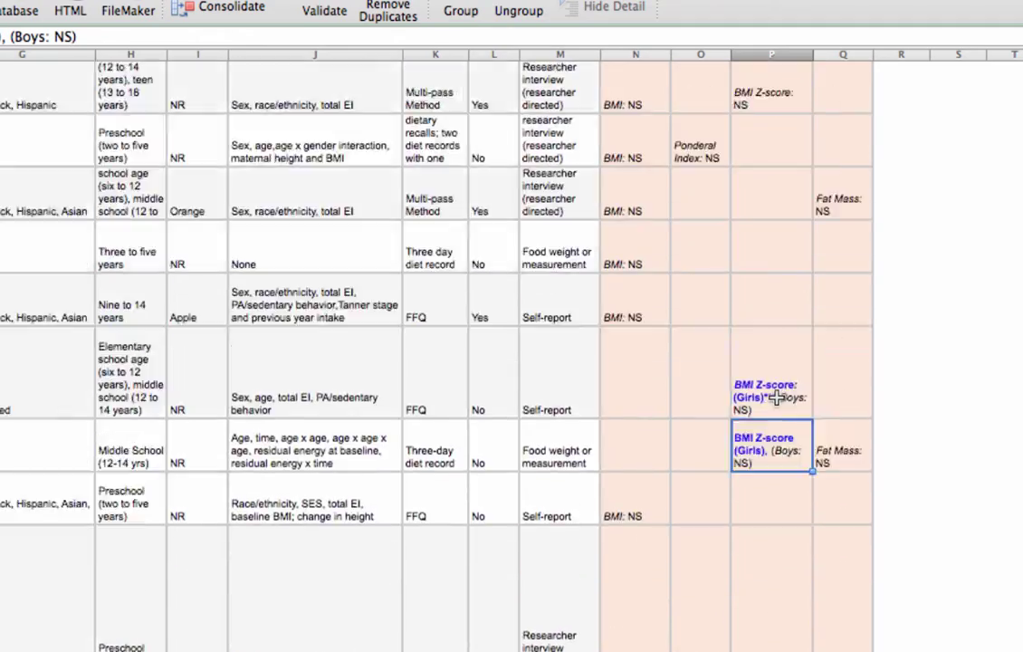
{"action": "scroll", "coordinate": [775, 398], "scroll_direction": "up", "scroll_amount": 5}
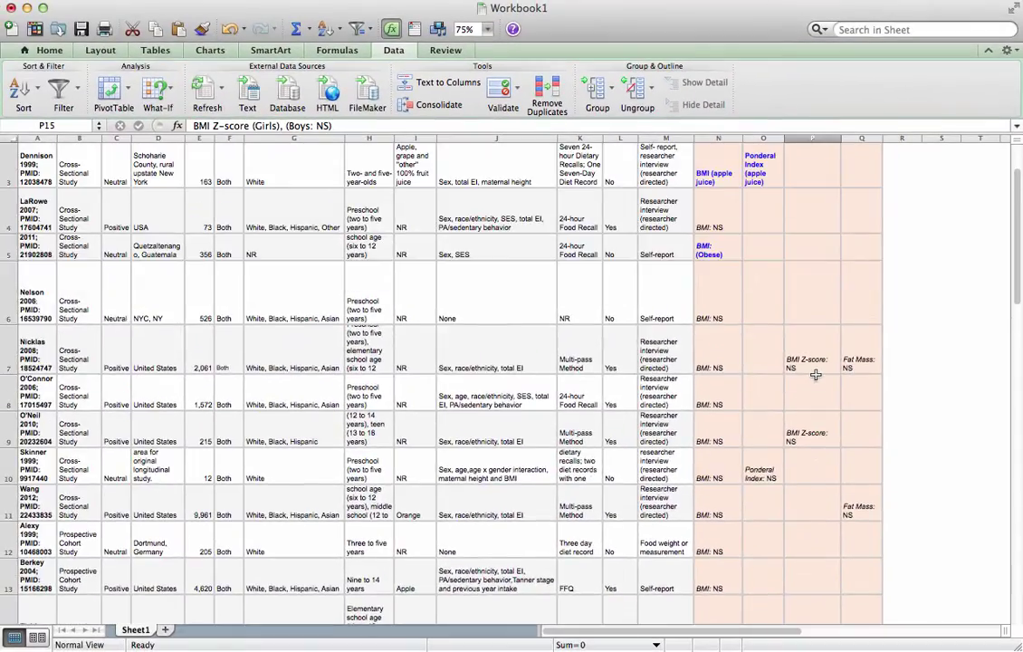
{"action": "scroll", "coordinate": [816, 374], "scroll_direction": "up", "scroll_amount": 2}
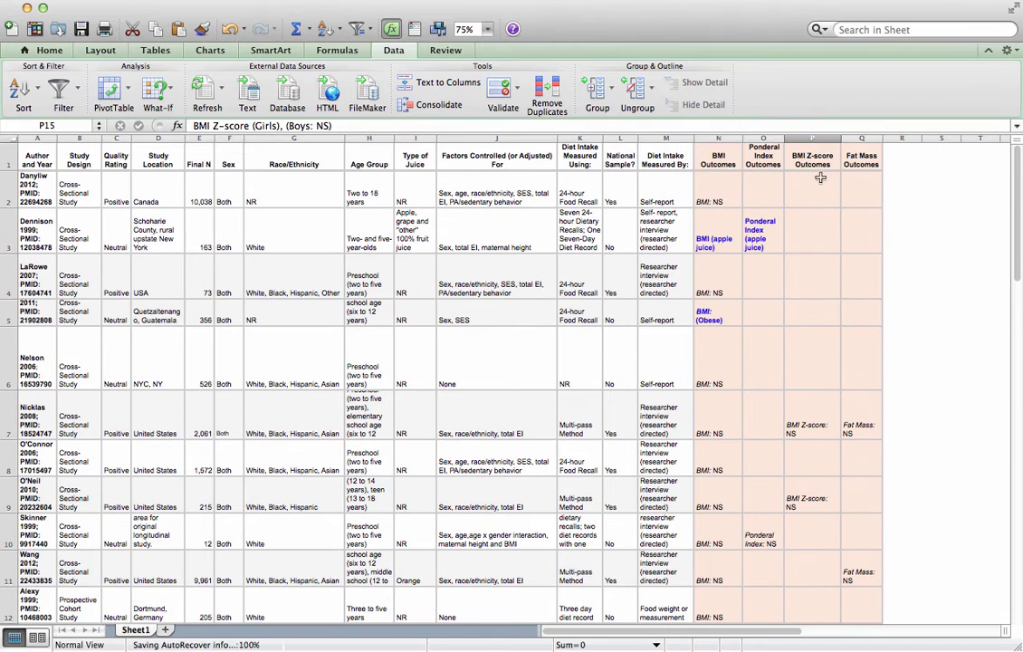
Step: Compare the BMI Z-score entries for girls with the other outcome columns across the Both, Female and NR sex groups
{"action": "scroll", "coordinate": [813, 312], "scroll_direction": "down", "scroll_amount": 10}
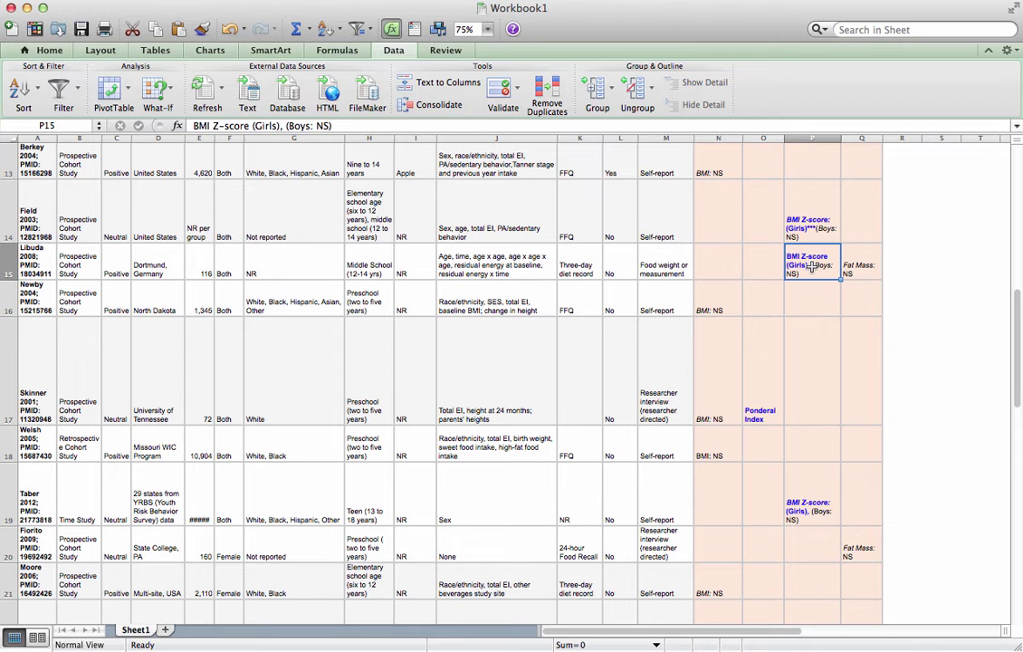
{"action": "scroll", "coordinate": [801, 338], "scroll_direction": "up", "scroll_amount": 8}
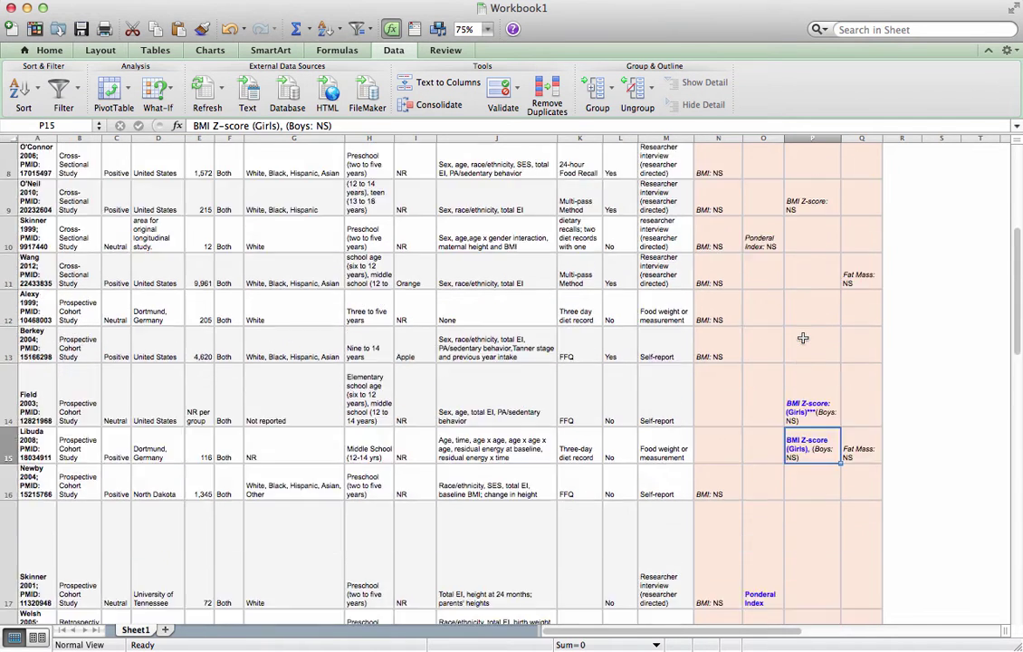
{"action": "scroll", "coordinate": [801, 337], "scroll_direction": "down", "scroll_amount": 1}
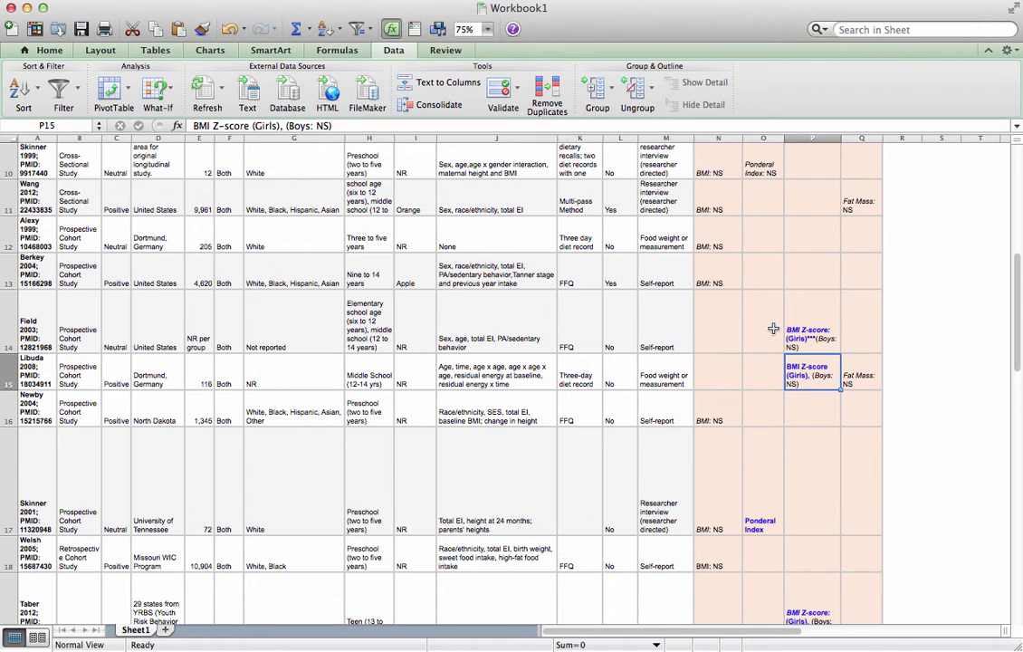
{"action": "scroll", "coordinate": [773, 329], "scroll_direction": "down", "scroll_amount": 3}
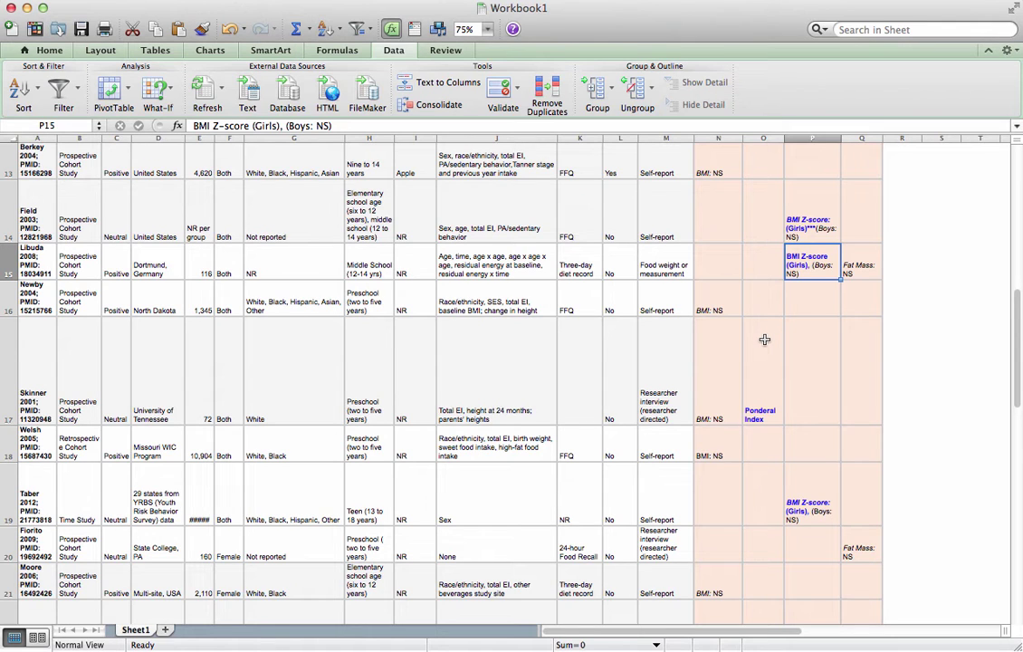
{"action": "scroll", "coordinate": [764, 340], "scroll_direction": "down", "scroll_amount": 5}
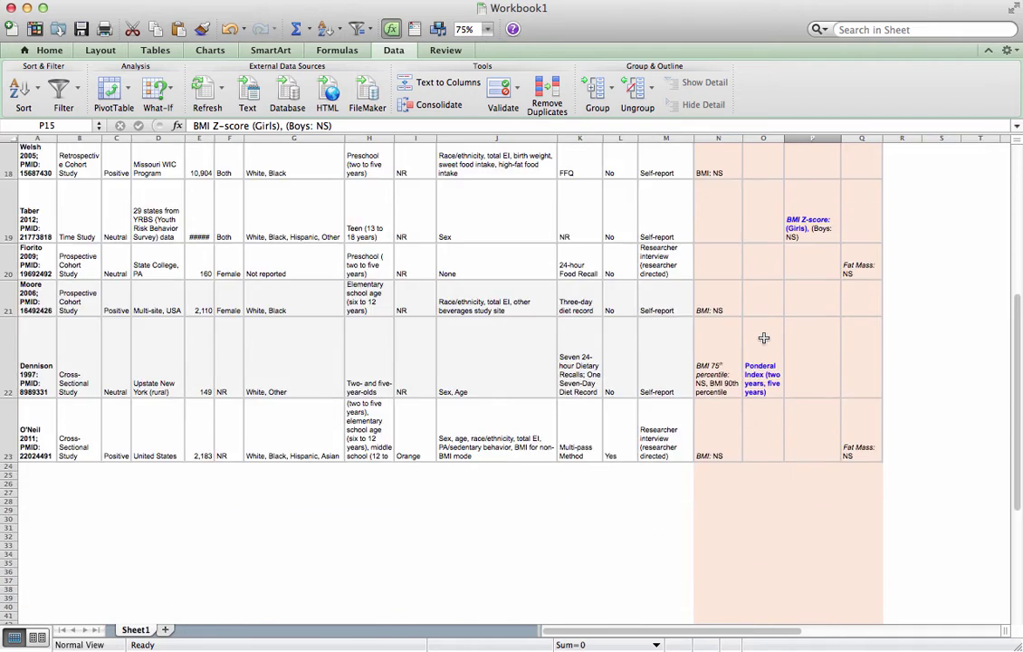
{"action": "scroll", "coordinate": [763, 337], "scroll_direction": "up", "scroll_amount": 13}
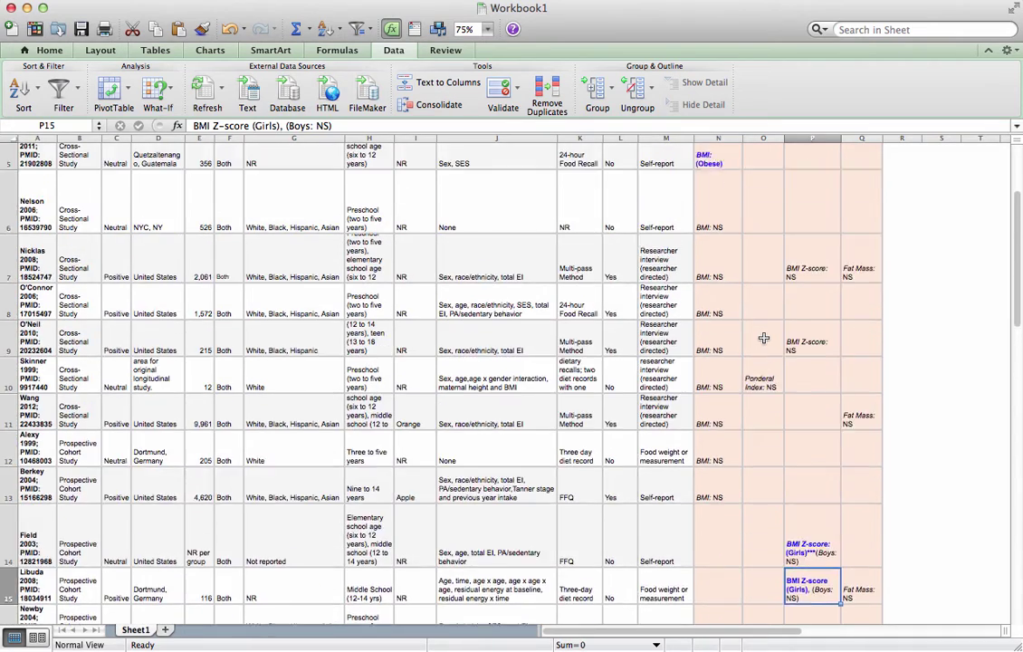
{"action": "scroll", "coordinate": [764, 339], "scroll_direction": "up", "scroll_amount": 4}
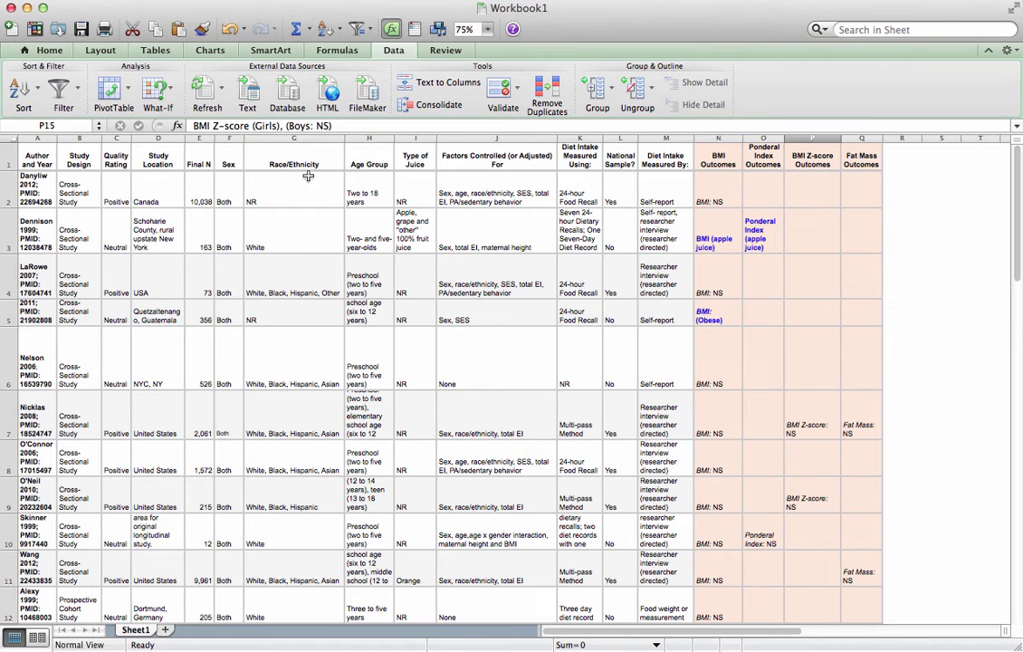
Step: Go through the Race/Ethnicity column and Age Group header as sorting candidates, and select the whole National Sample? column
{"action": "left_click", "coordinate": [304, 139]}
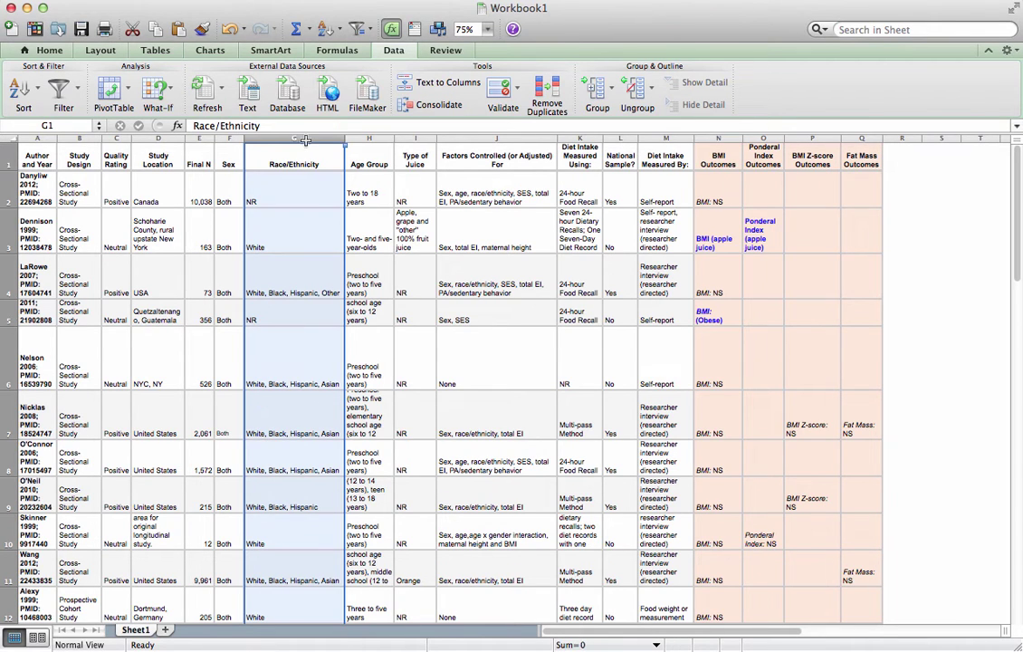
{"action": "left_click", "coordinate": [371, 154]}
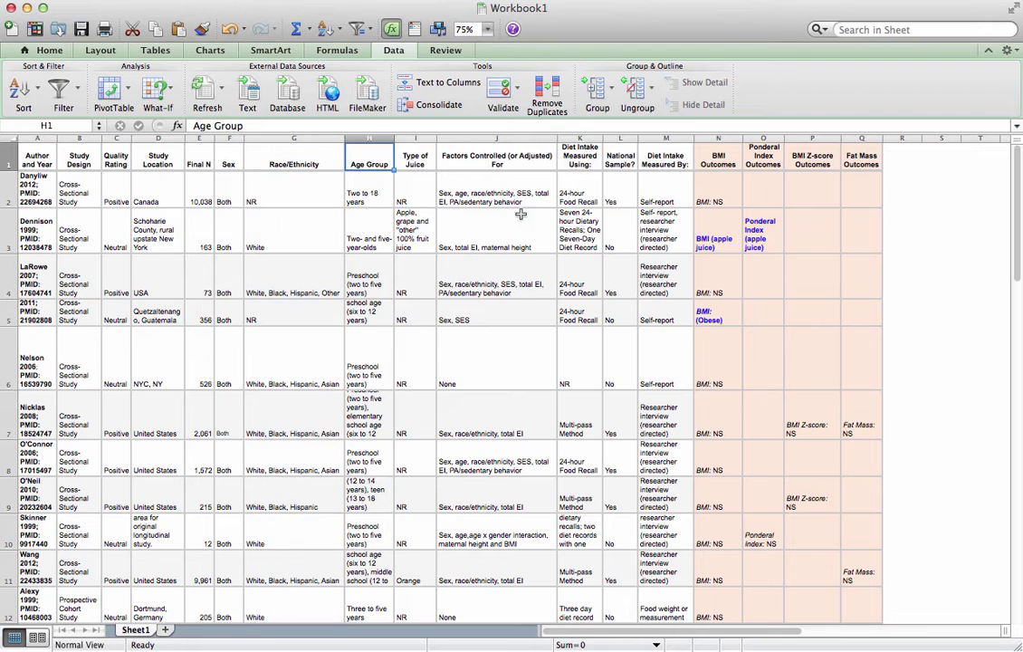
{"action": "left_click", "coordinate": [622, 167]}
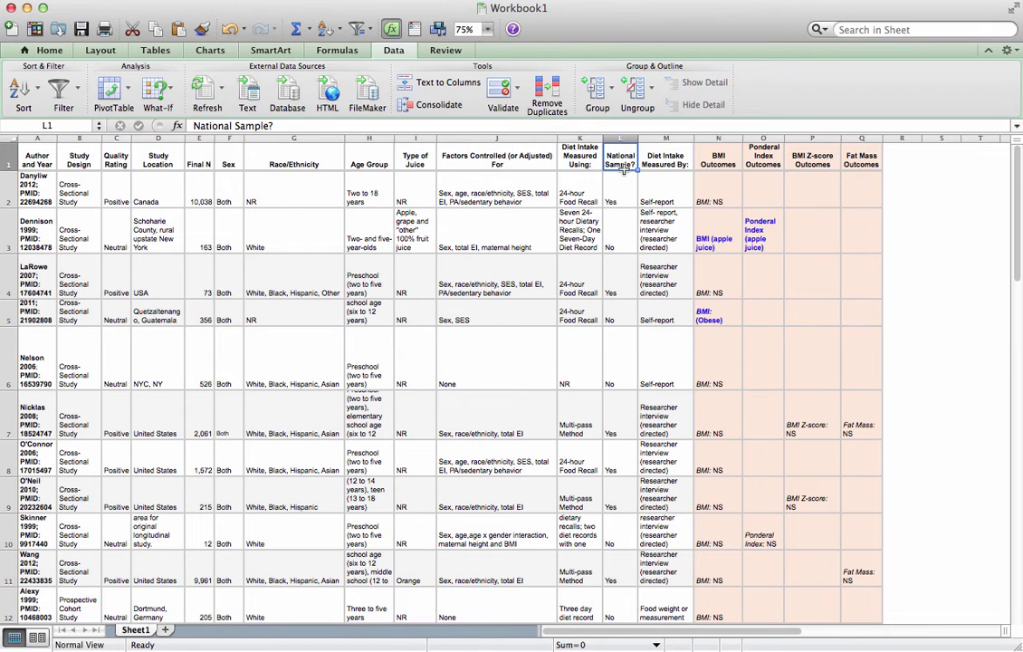
{"action": "left_click", "coordinate": [621, 138]}
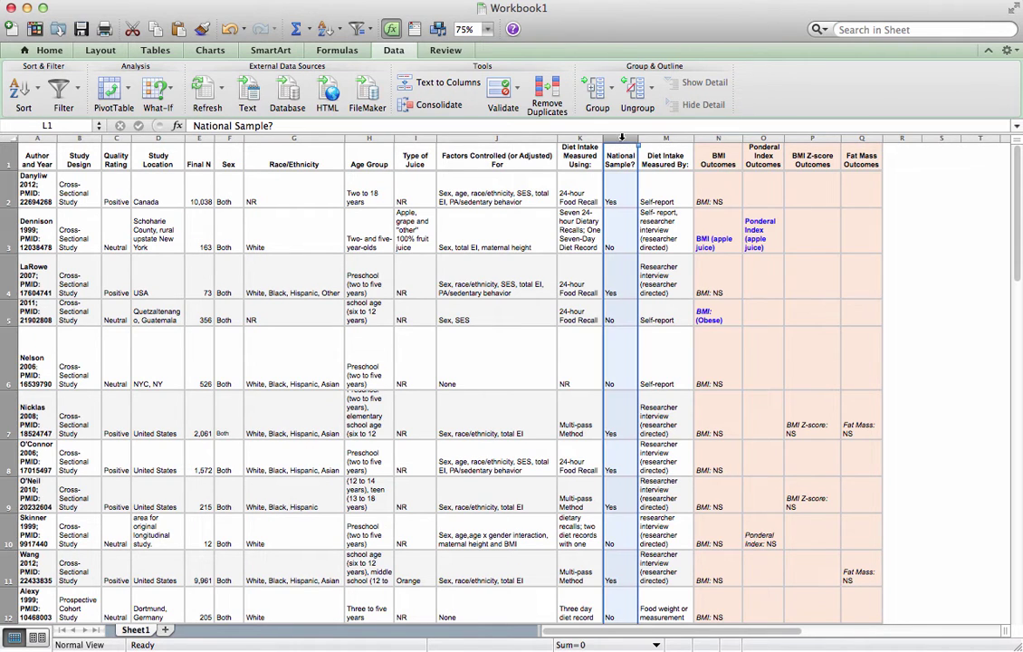